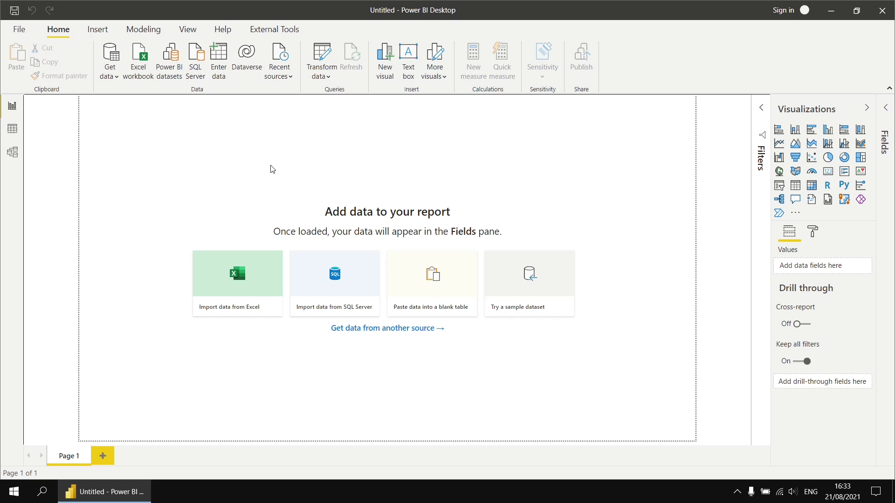
Step: Import the Movies table from the Excel workbook Movies.xlsx and load it into the report
{"action": "left_click", "coordinate": [222, 279]}
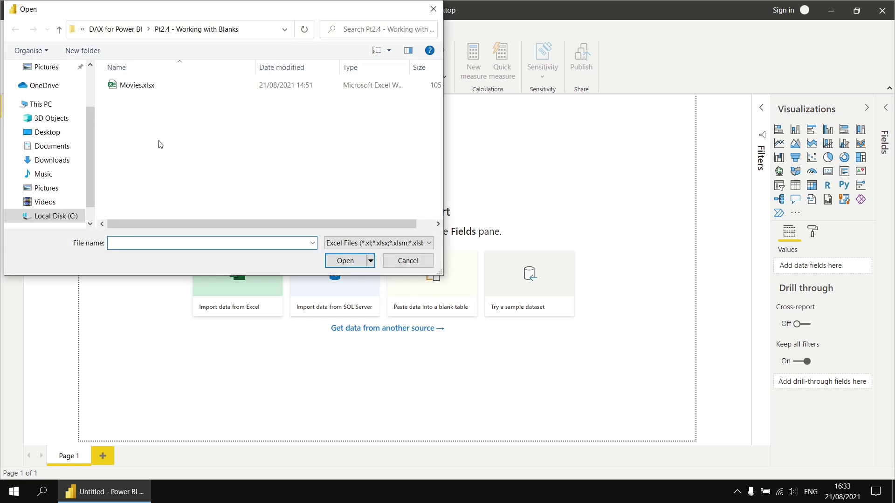
{"action": "double_click", "coordinate": [128, 87]}
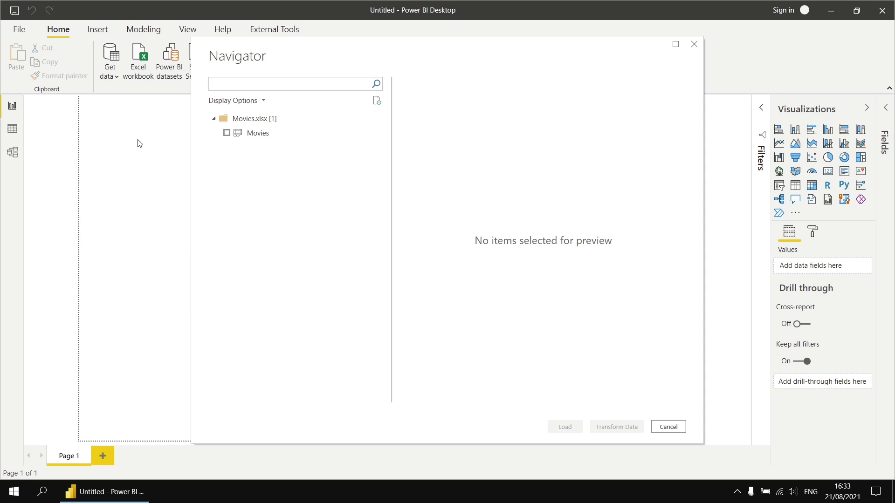
{"action": "left_click", "coordinate": [227, 133]}
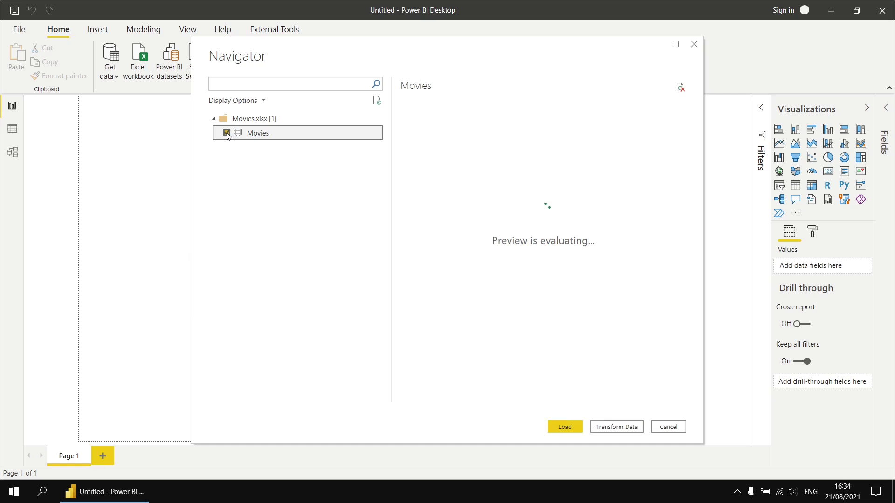
{"action": "left_click", "coordinate": [563, 426]}
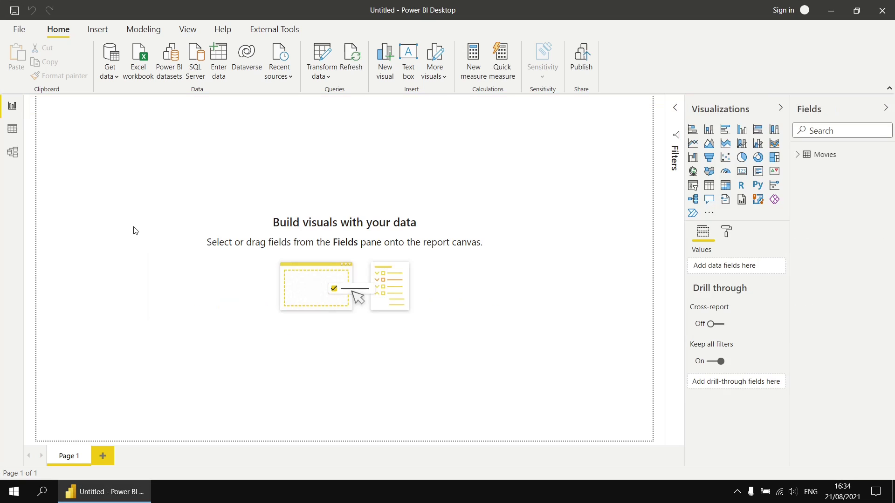
Step: Examine the Movies table's data and the Budget column's filter values for blank entries
{"action": "left_click", "coordinate": [13, 129]}
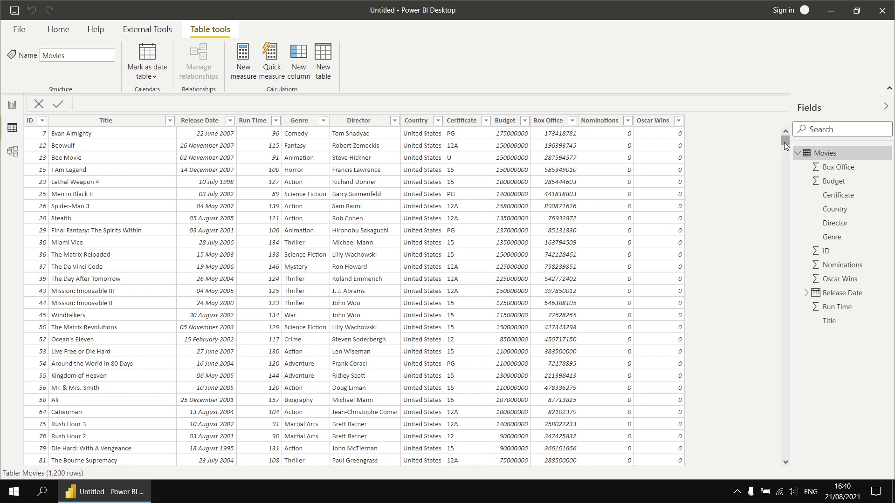
{"action": "left_click_drag", "start_coordinate": [784, 142], "coordinate": [783, 256]}
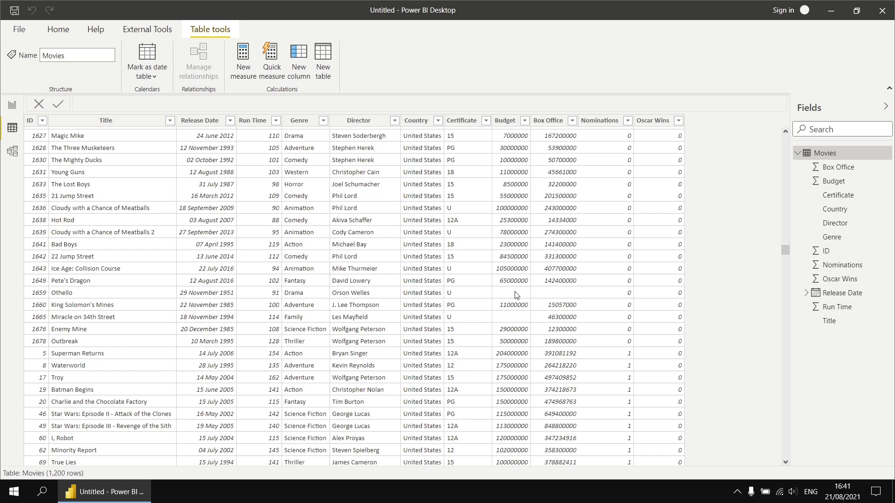
{"action": "left_click", "coordinate": [526, 122]}
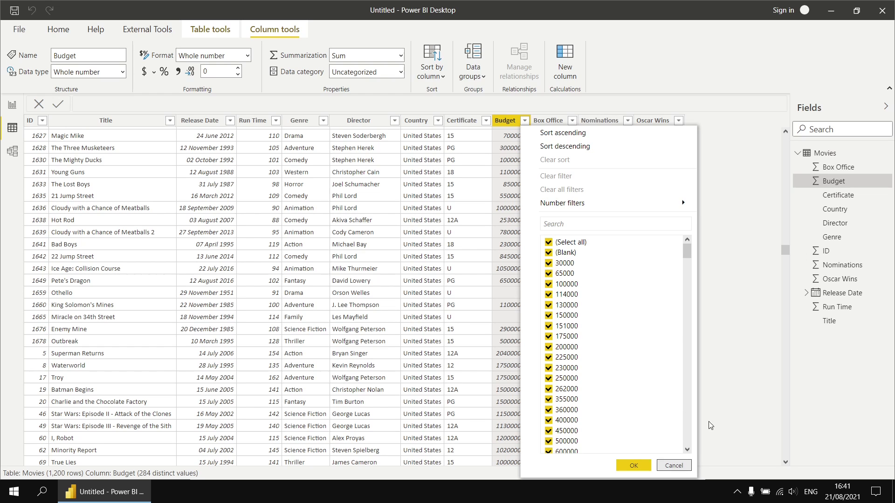
{"action": "left_click", "coordinate": [788, 259]}
{"action": "left_click_drag", "start_coordinate": [784, 250], "coordinate": [792, 140]}
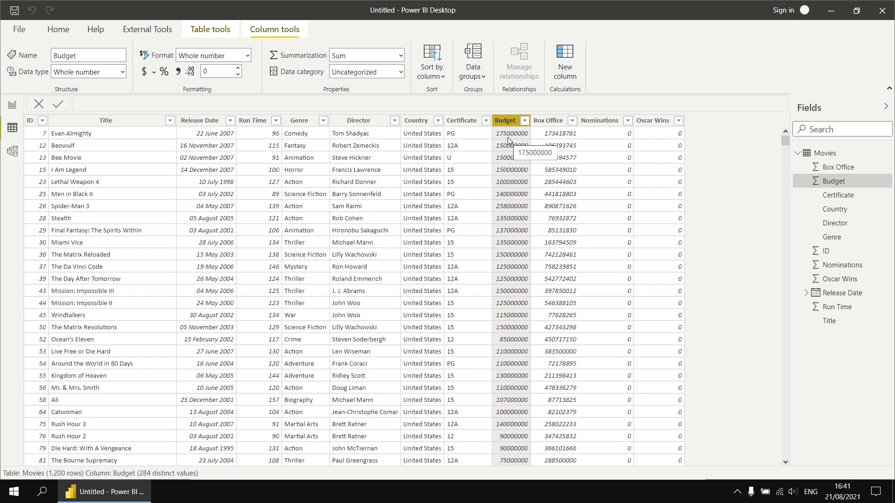
Step: Add a calculated column named Budget approval status to the Movies table, enlarging the formula text
{"action": "left_click", "coordinate": [565, 64]}
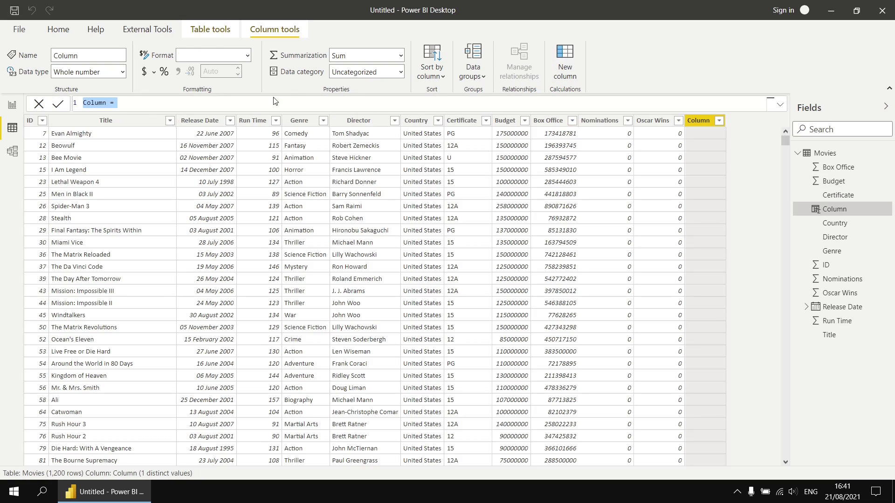
{"action": "scroll", "coordinate": [196, 104], "scroll_direction": "up", "scroll_amount": 6}
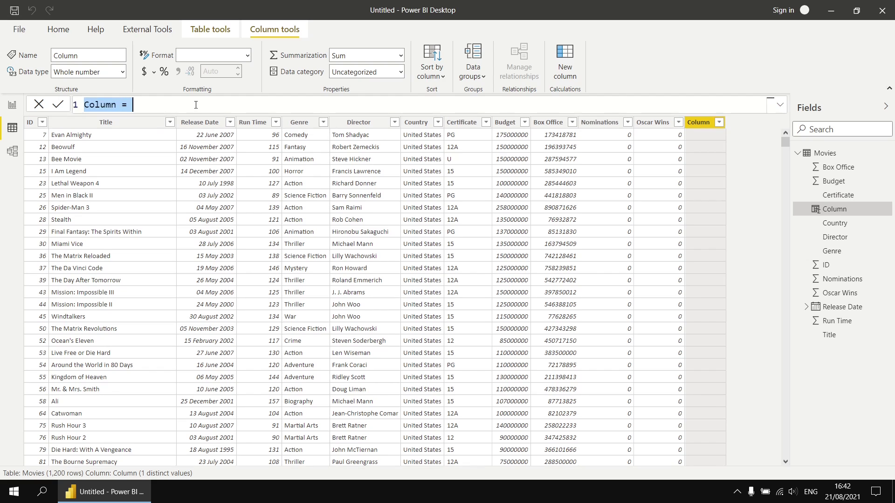
{"action": "scroll", "coordinate": [196, 104], "scroll_direction": "up", "scroll_amount": 3}
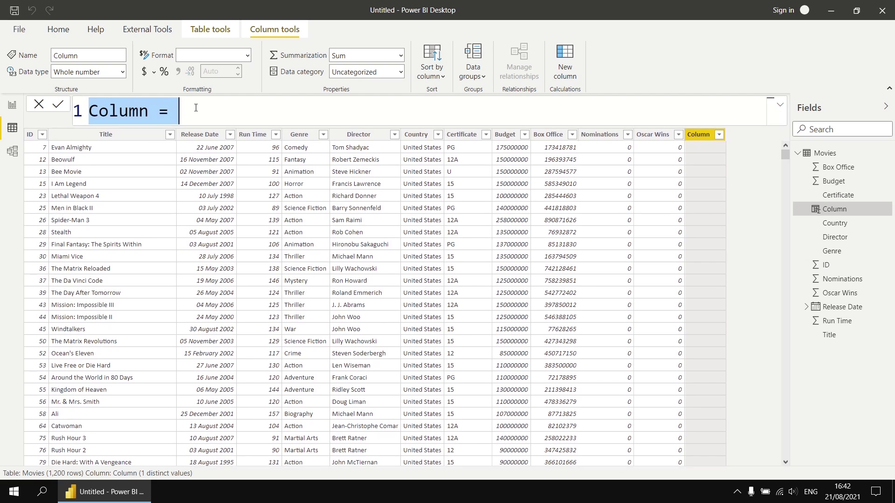
{"action": "key", "text": "Home"}
{"action": "key", "text": "ctrl+shift+Right"}
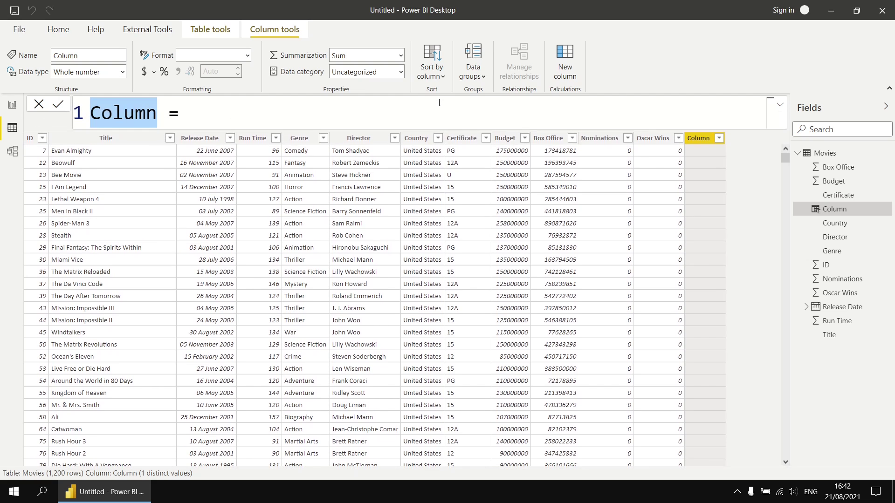
{"action": "type", "text": "Budget approval stat"}
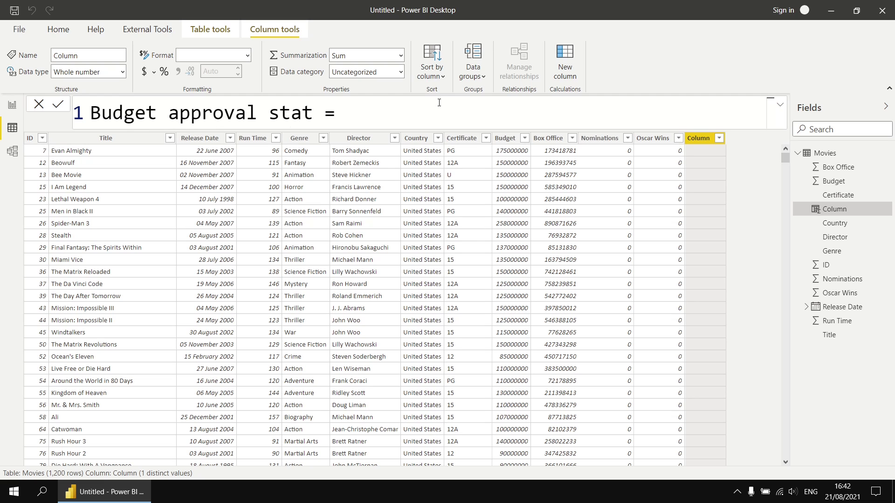
{"action": "type", "text": "us"}
{"action": "key", "text": "End"}
Step: Begin the column's formula with an IF function whose logical test is ISBLANK(Movies[Budget])
{"action": "type", "text": "if("}
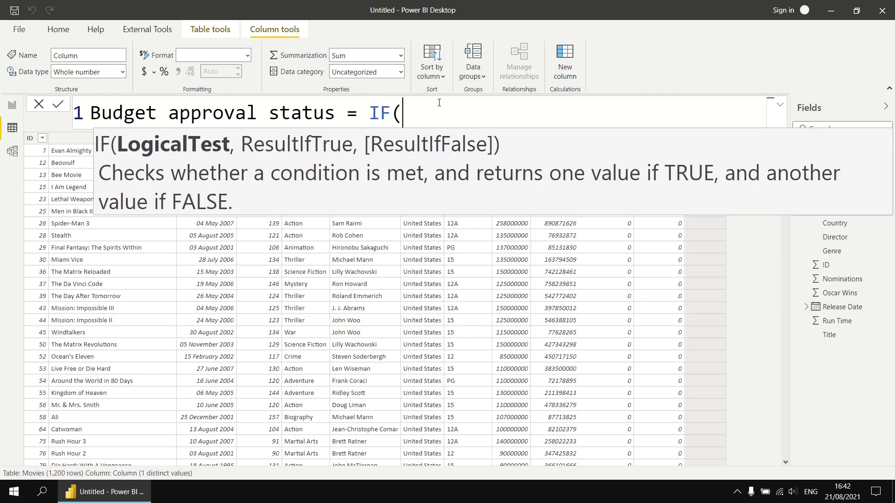
{"action": "key", "text": "shift+Return"}
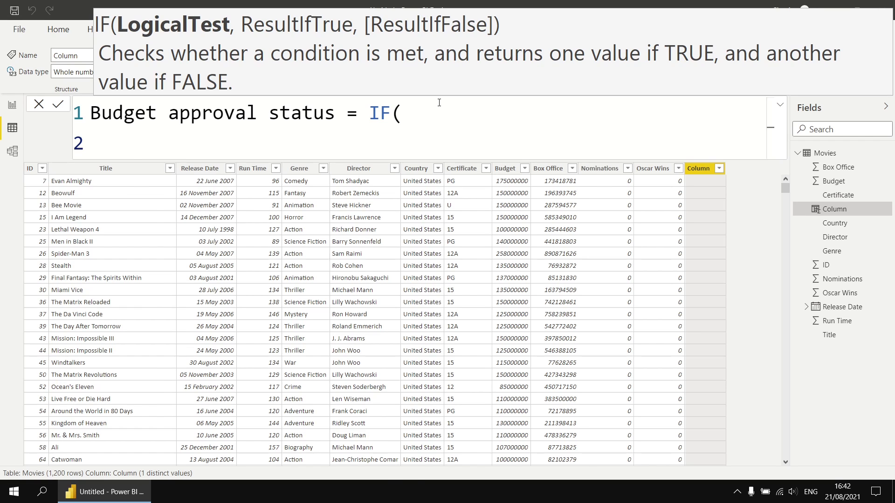
{"action": "type", "text": "is"}
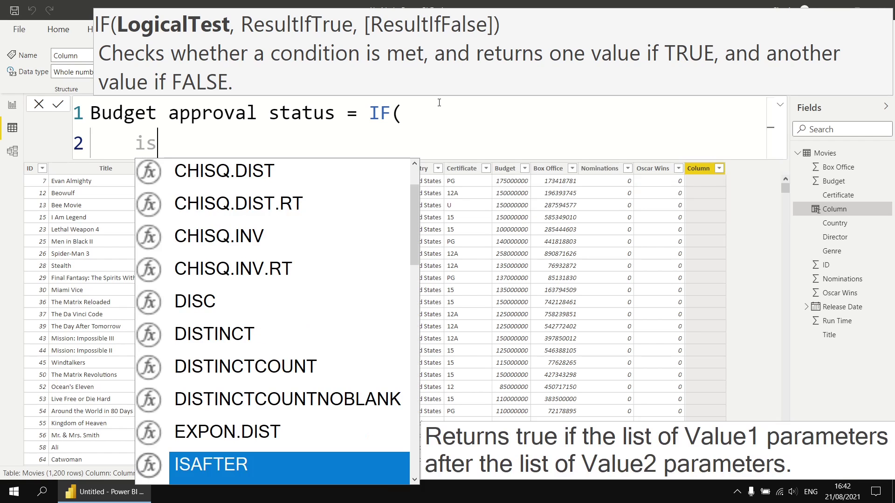
{"action": "type", "text": "b"}
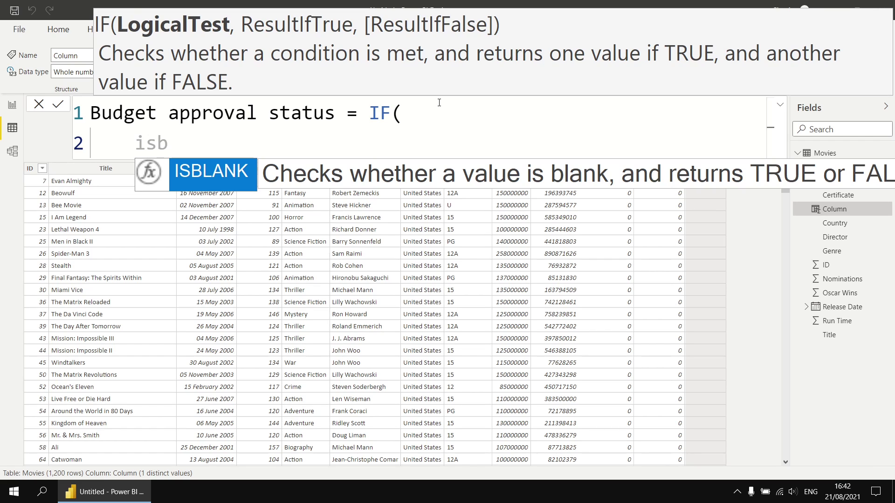
{"action": "key", "text": "Tab"}
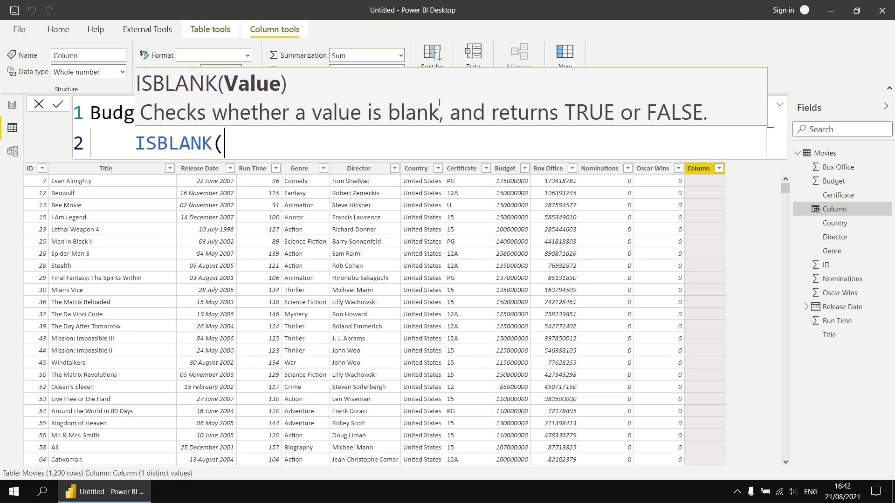
{"action": "type", "text": "bud"}
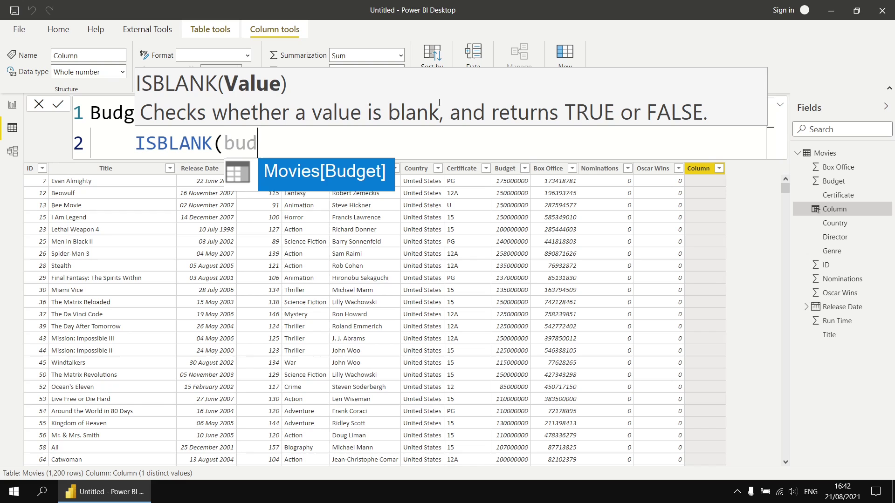
{"action": "key", "text": "Tab"}
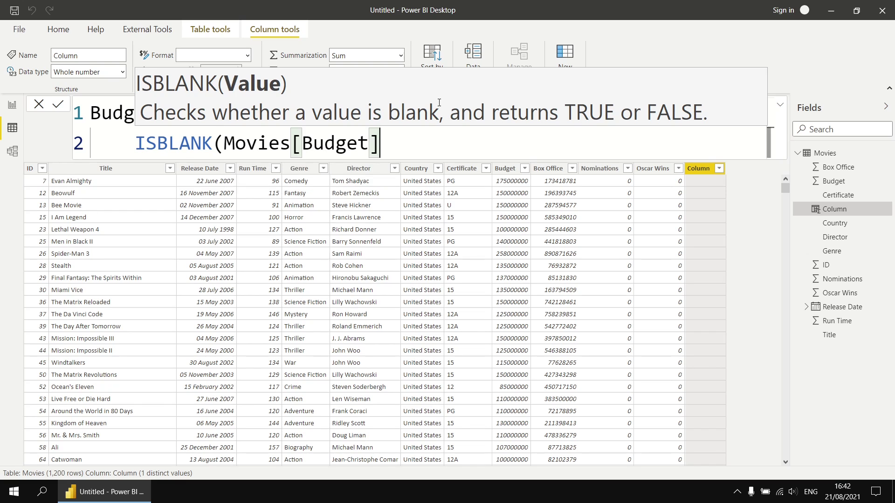
{"action": "type", "text": ")"}
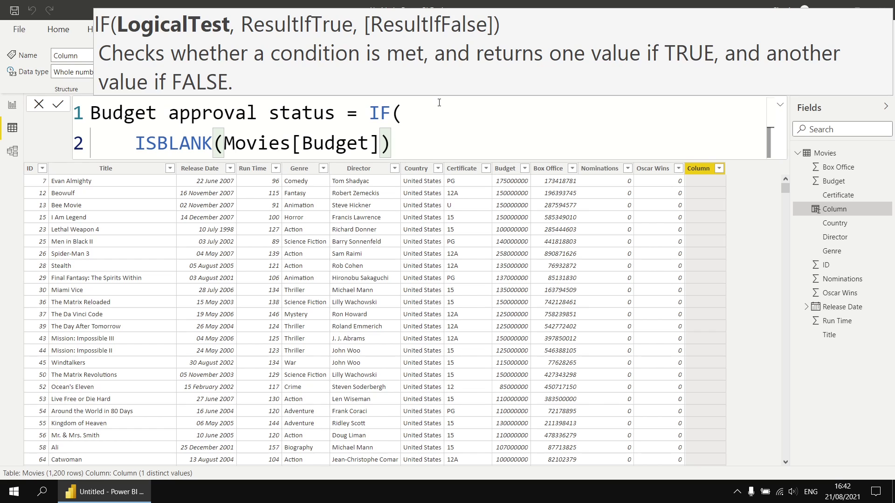
{"action": "type", "text": ","}
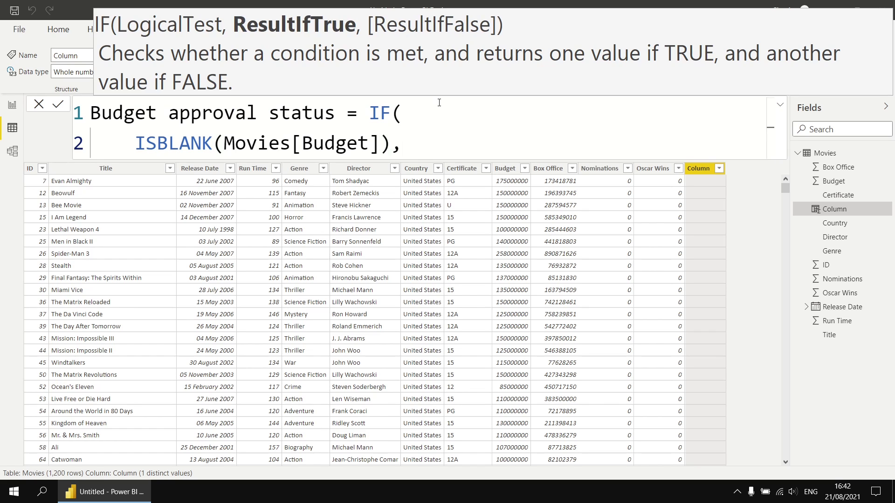
Step: Complete the IF formula to return "Pending" when true and "Approved" otherwise, commit it, and check the column's values
{"action": "key", "text": "shift+Return"}
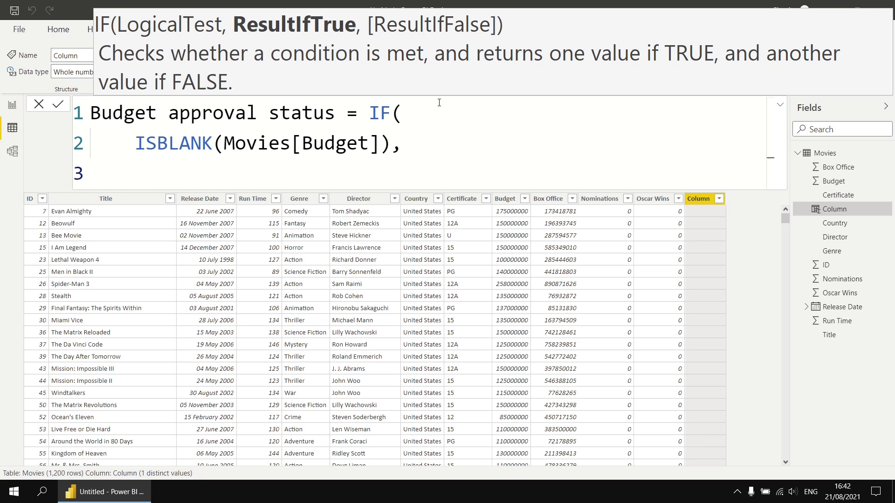
{"action": "type", "text": "\"Pending\""}
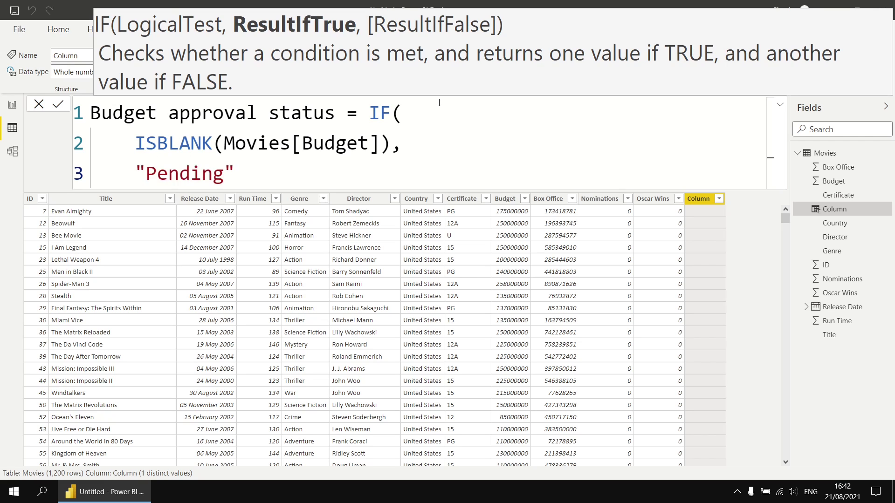
{"action": "type", "text": ","}
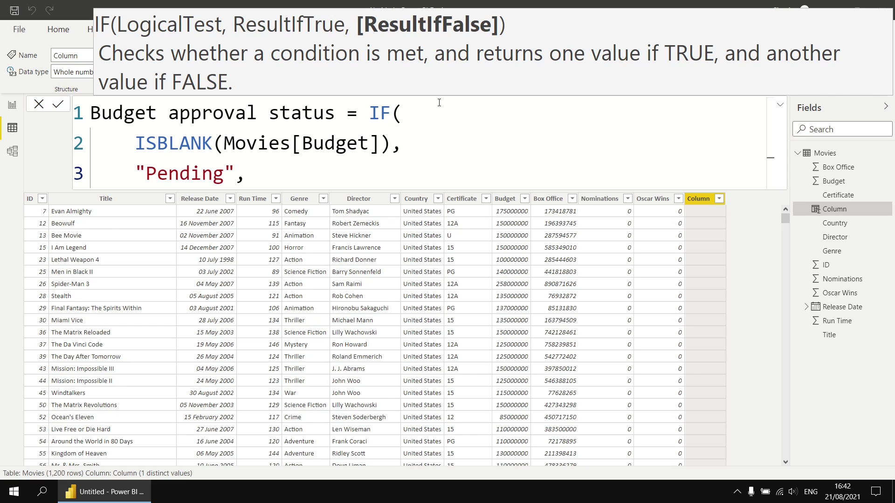
{"action": "key", "text": "shift+Return"}
{"action": "type", "text": "\""}
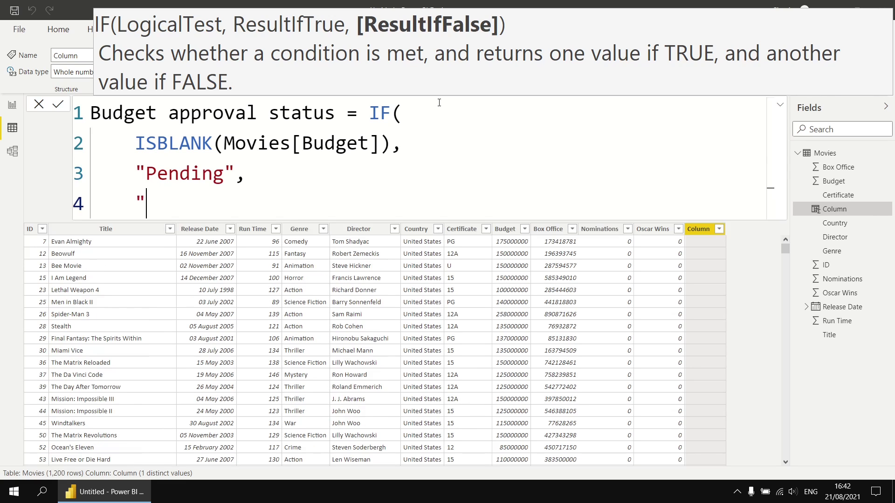
{"action": "type", "text": "Approved\""}
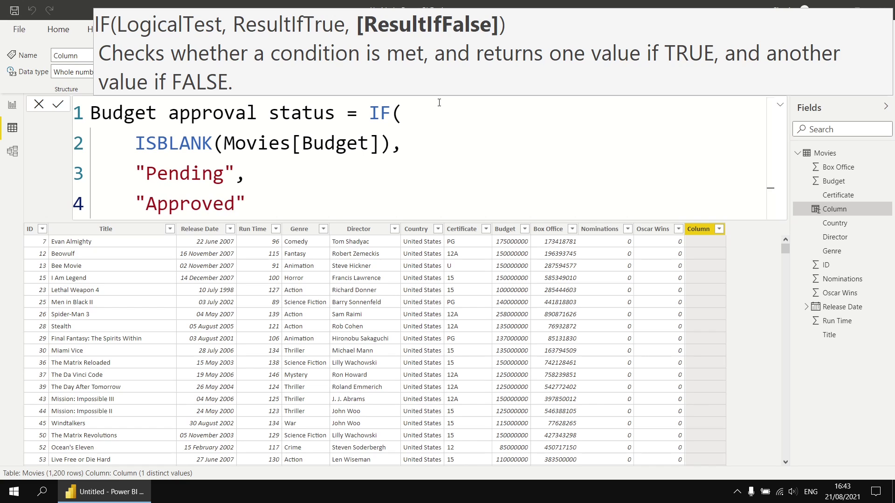
{"action": "key", "text": "shift+Return"}
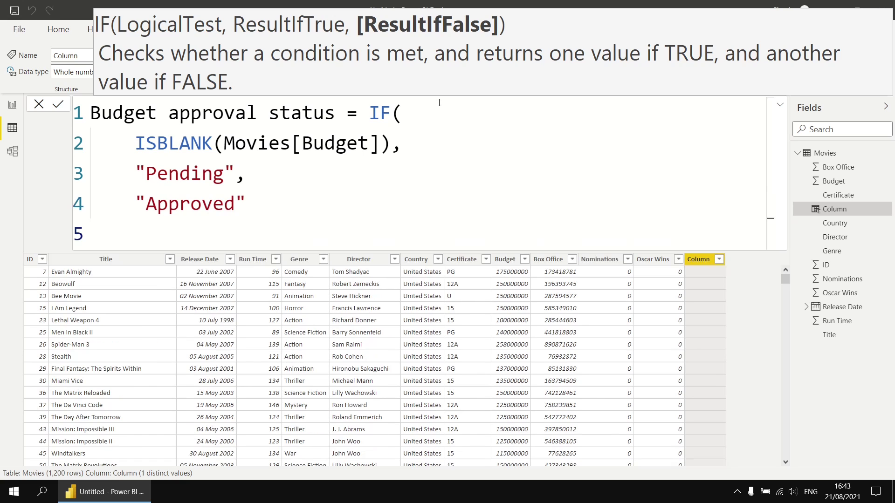
{"action": "type", "text": ")"}
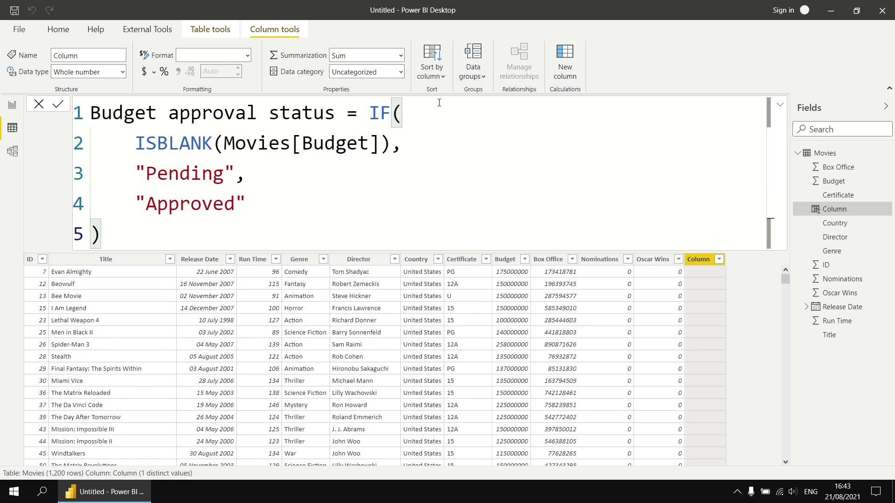
{"action": "key", "text": "Return"}
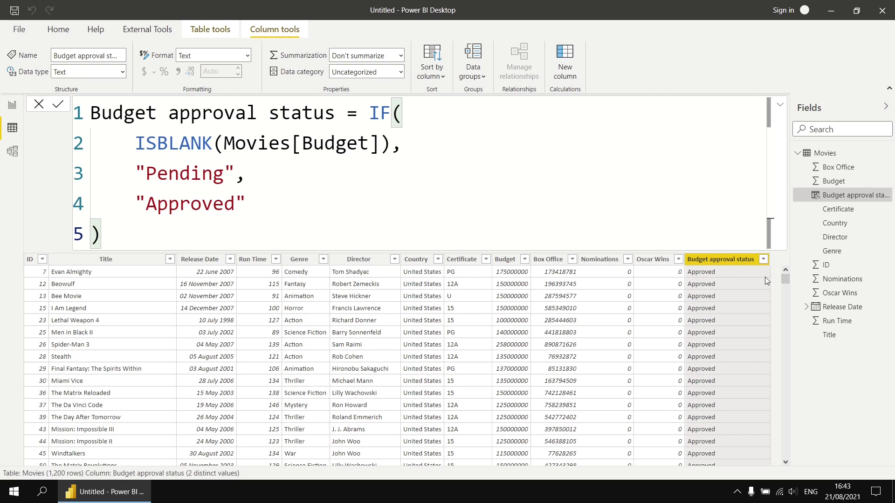
{"action": "left_click_drag", "start_coordinate": [785, 279], "coordinate": [780, 446]}
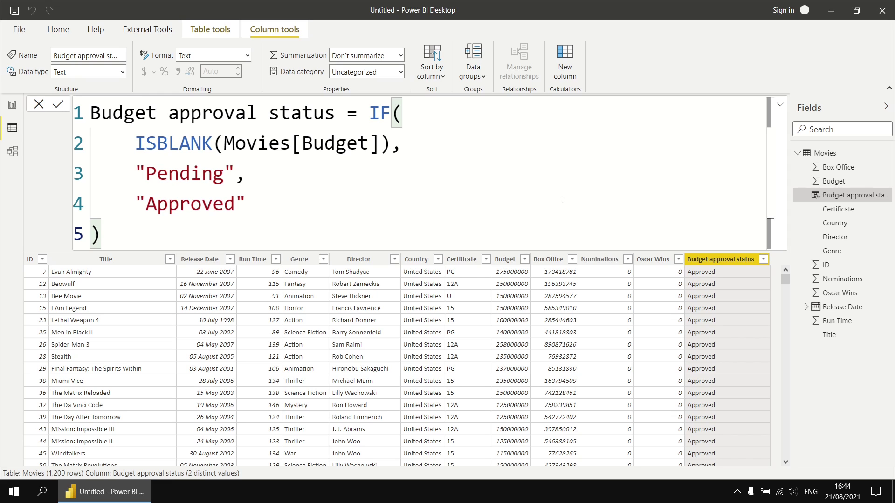
Step: Create a clustered column chart on the report page with Genre on the axis and Run Time as values
{"action": "left_click", "coordinate": [11, 108]}
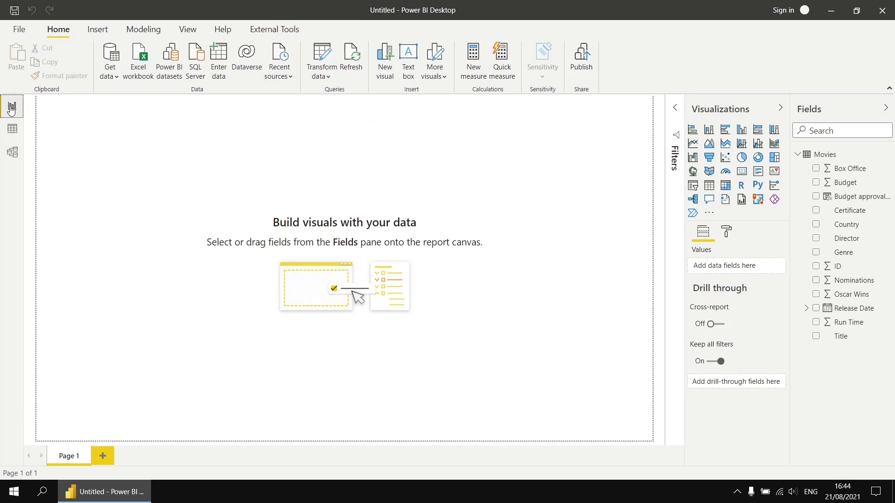
{"action": "left_click", "coordinate": [742, 131]}
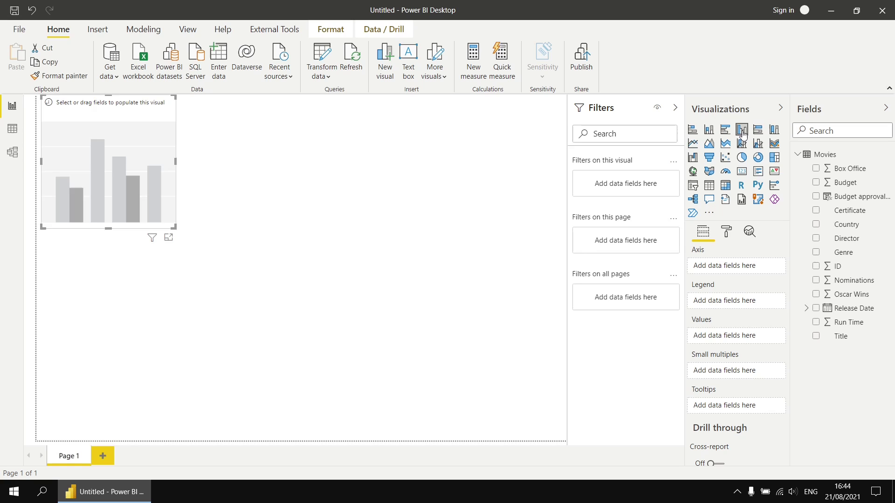
{"action": "left_click", "coordinate": [815, 254]}
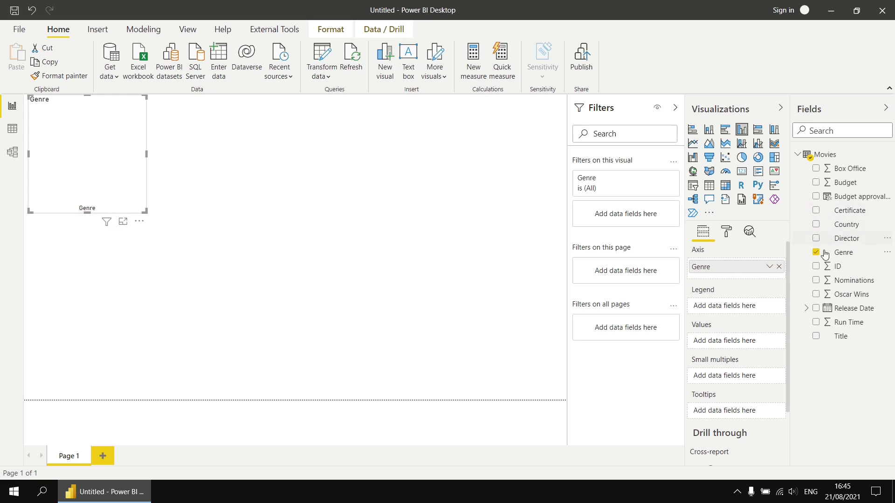
{"action": "left_click", "coordinate": [816, 322]}
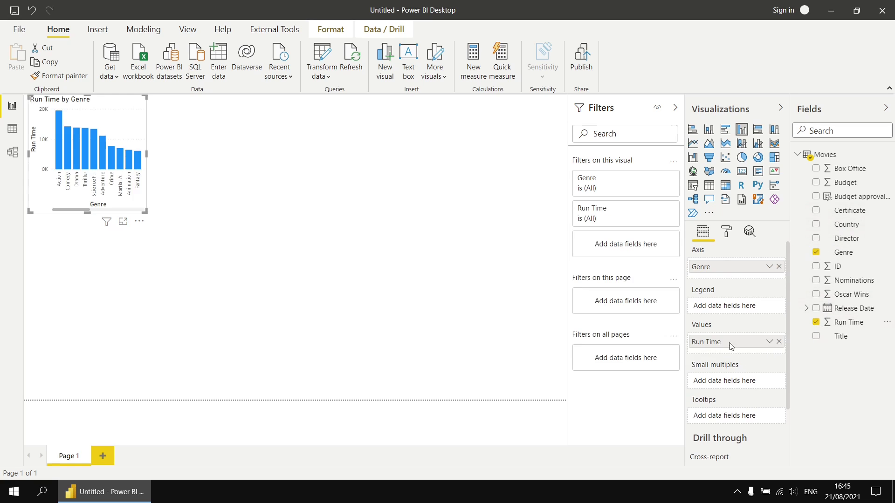
Step: Set the chart to show average Run Time by Genre with Budget approval status as legend, and enlarge it to fill the report page
{"action": "left_click", "coordinate": [769, 342]}
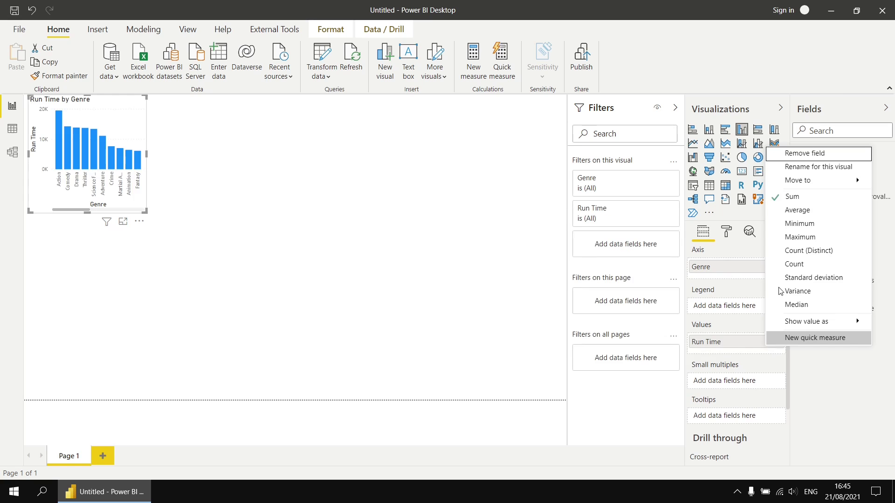
{"action": "left_click", "coordinate": [797, 210]}
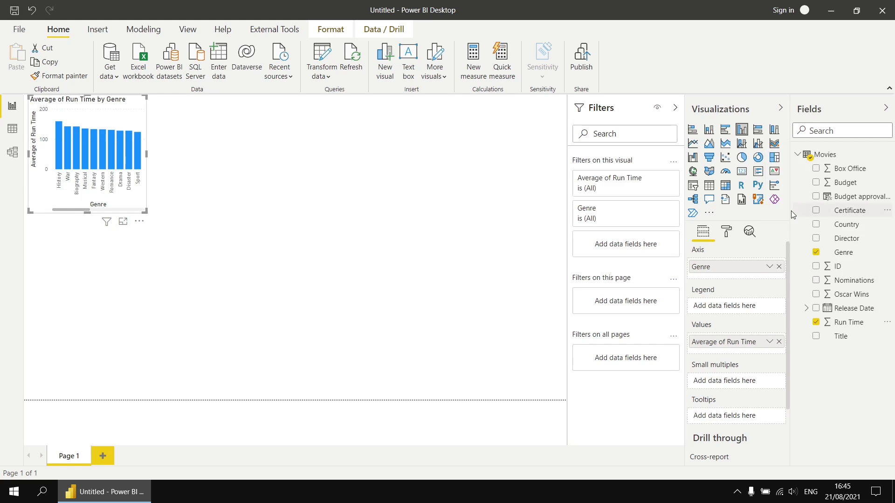
{"action": "left_click_drag", "start_coordinate": [147, 211], "coordinate": [567, 409]}
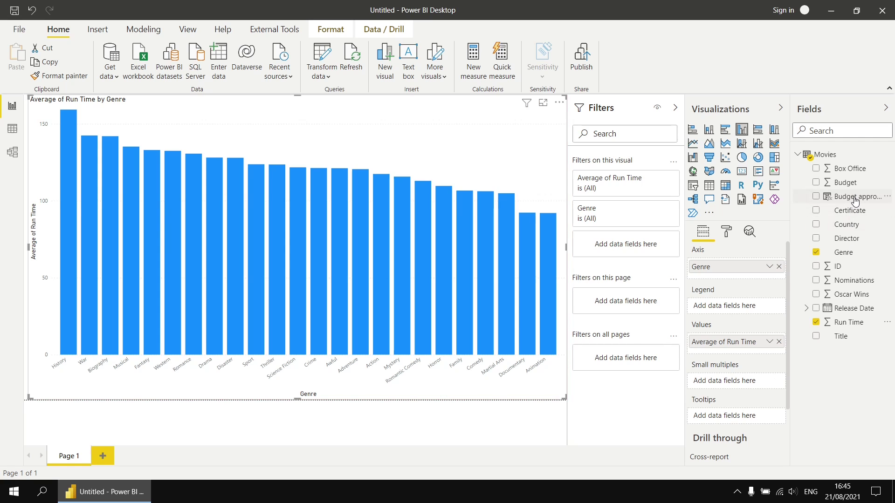
{"action": "left_click_drag", "start_coordinate": [855, 202], "coordinate": [746, 307]}
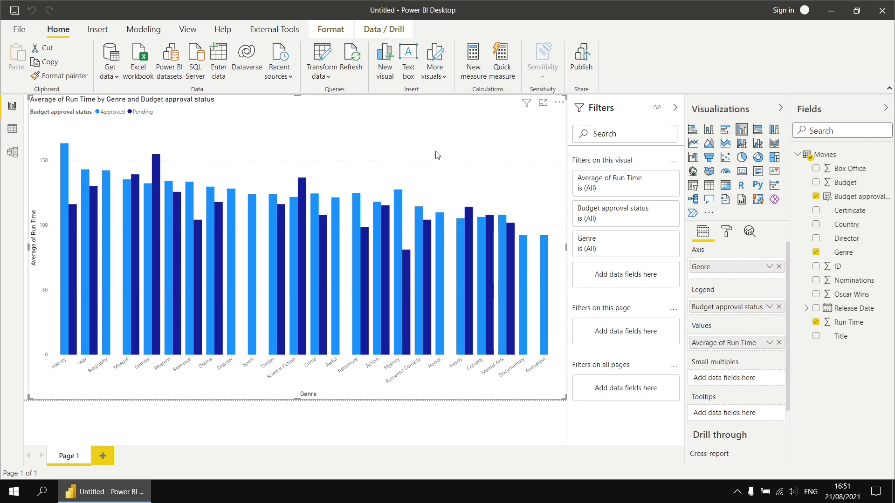
Step: Add a calculated column named Box office status to the Movies table and begin its formula with an IF function
{"action": "left_click", "coordinate": [13, 129]}
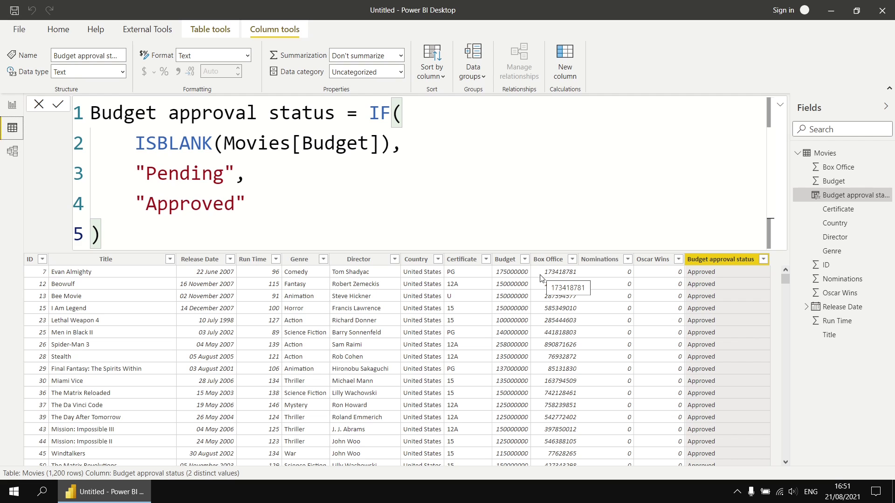
{"action": "left_click", "coordinate": [564, 61]}
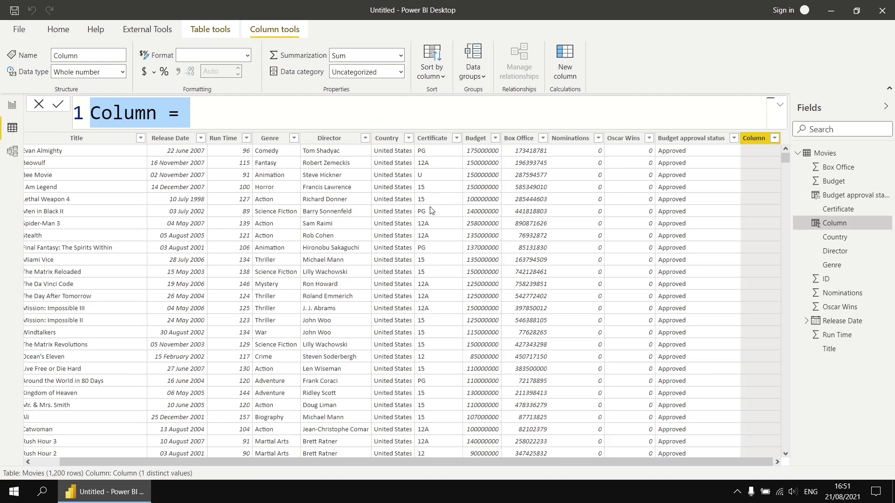
{"action": "type", "text": "Bo"}
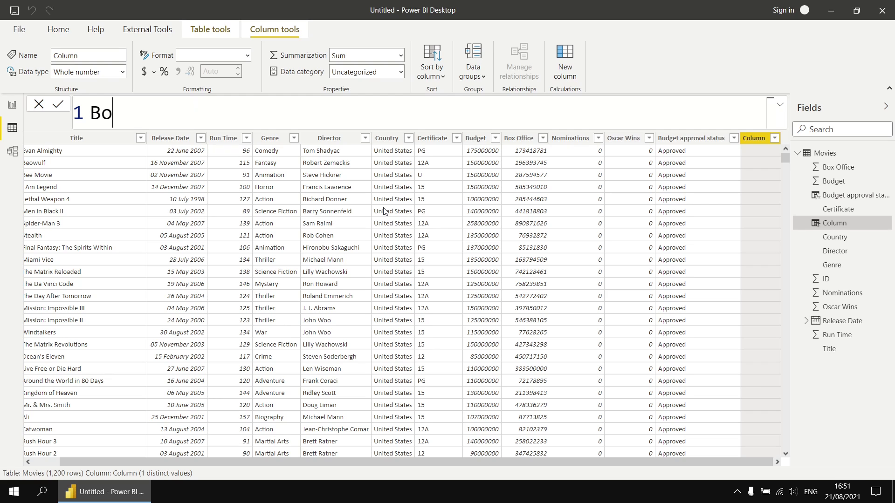
{"action": "type", "text": "x office st"}
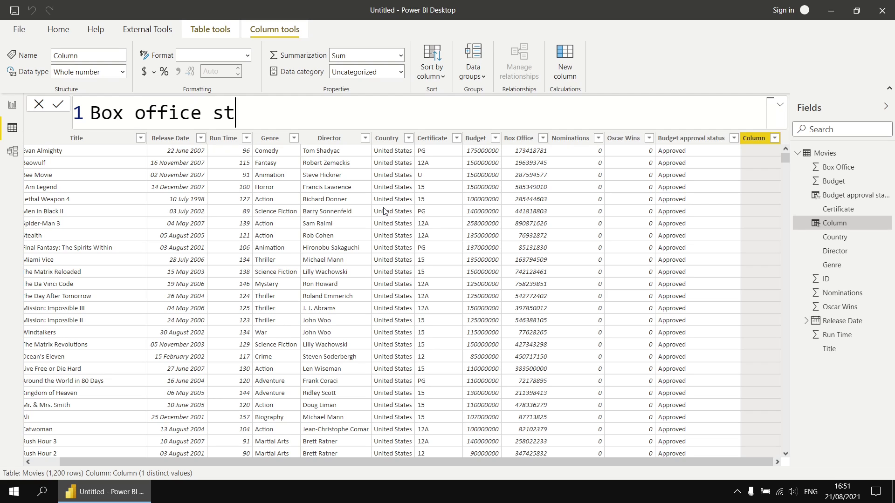
{"action": "type", "text": "atus = if"}
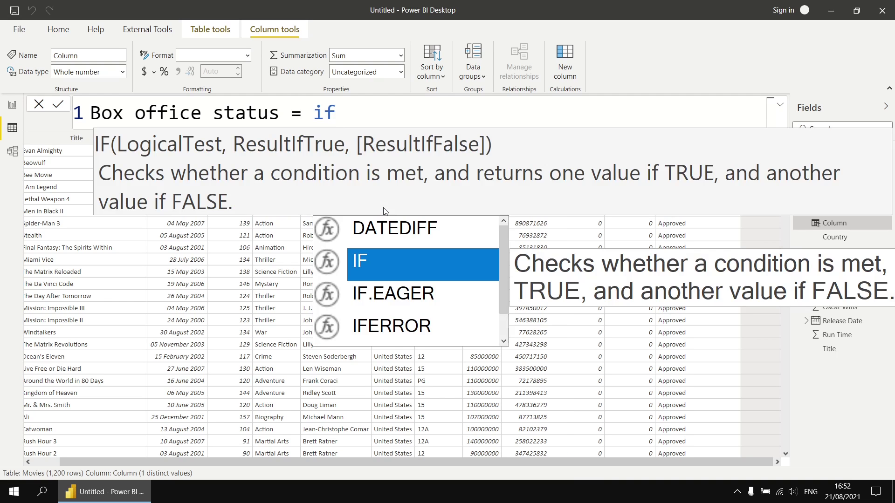
{"action": "key", "text": "Tab"}
{"action": "key", "text": "shift+Return"}
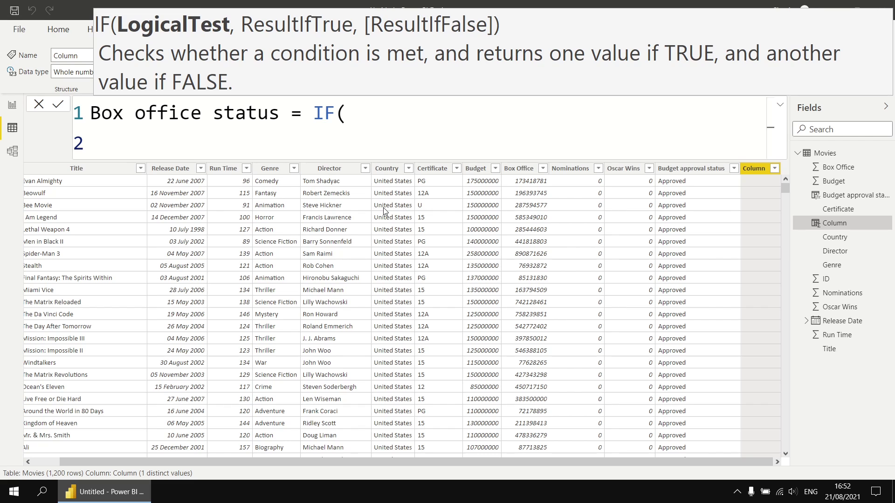
Step: Enter Movies[Box Office] = BLANK() as the IF function's logical test
{"action": "type", "text": "box"}
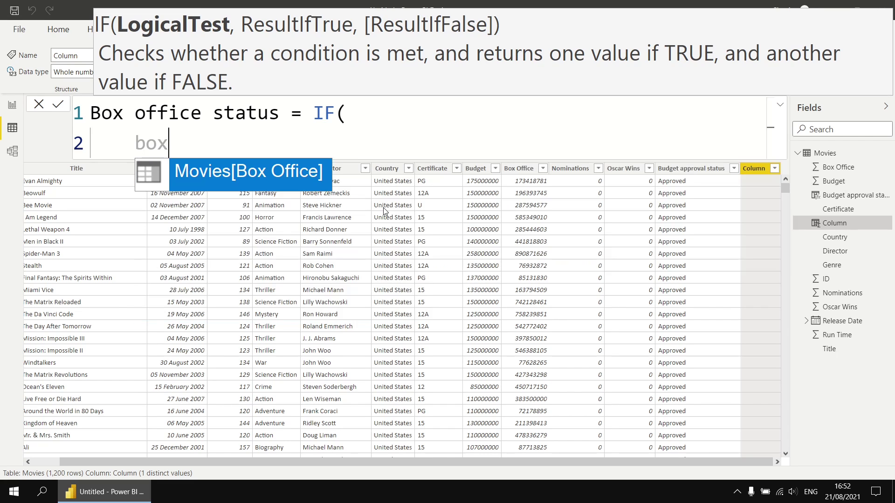
{"action": "key", "text": "Tab"}
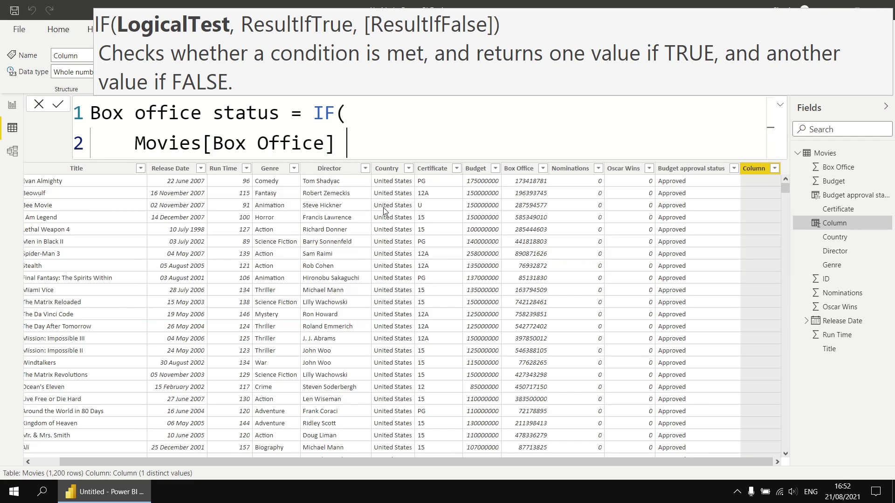
{"action": "type", "text": "= bl"}
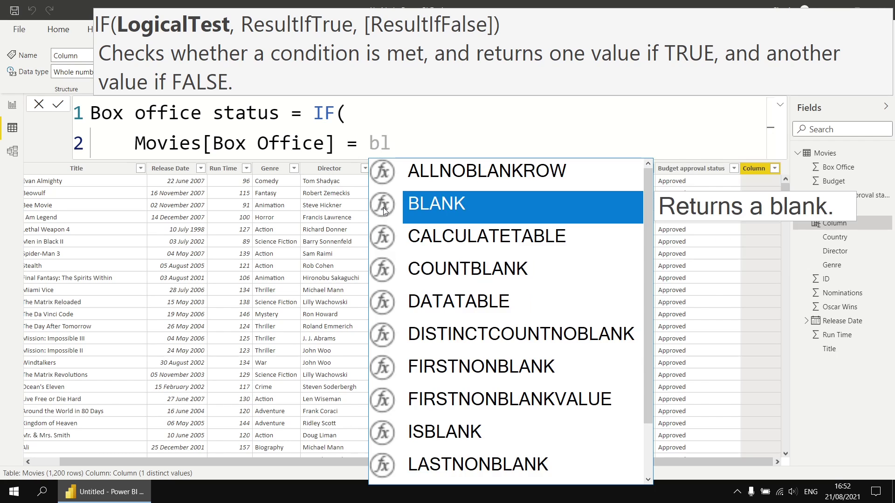
{"action": "key", "text": "Tab"}
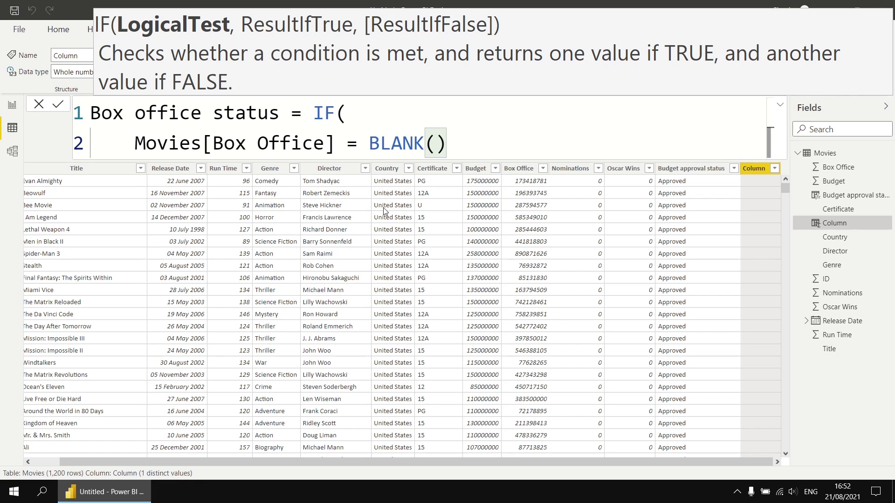
{"action": "type", "text": ","}
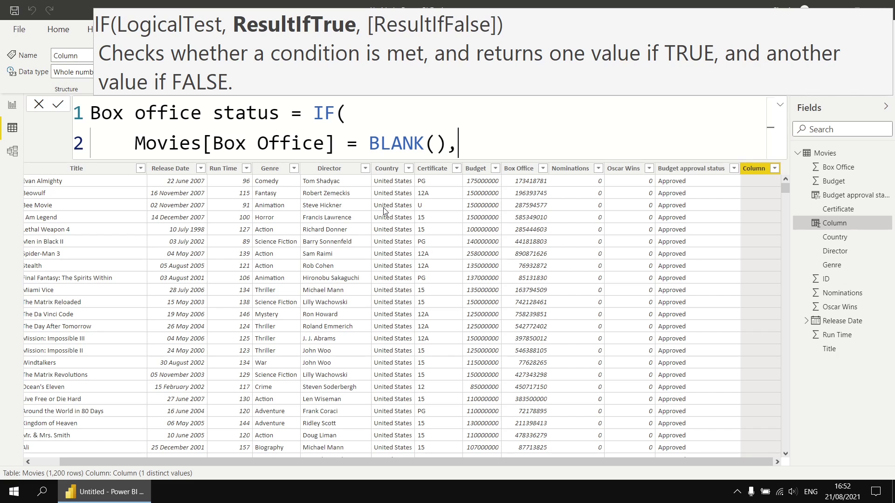
{"action": "key", "text": "shift+Return"}
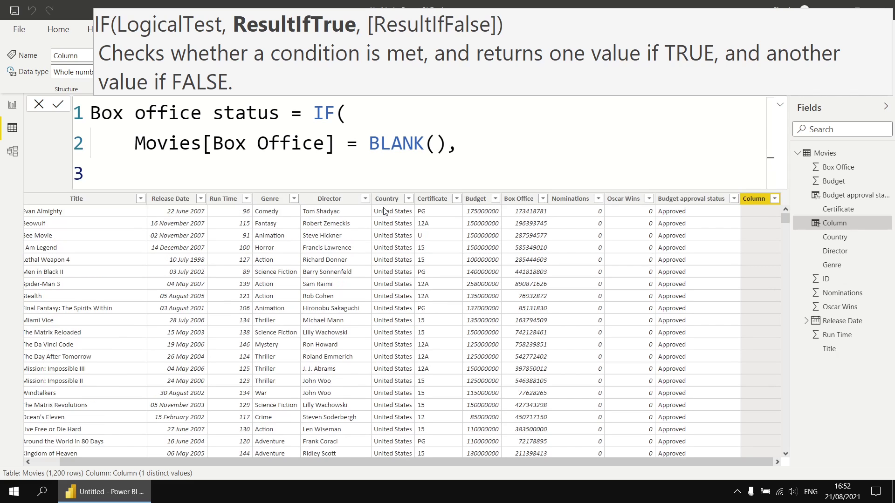
Step: Complete the IF formula to return "Incomplete" when true and "Final" otherwise, commit it, and check the column's values
{"action": "type", "text": "\"Incompl"}
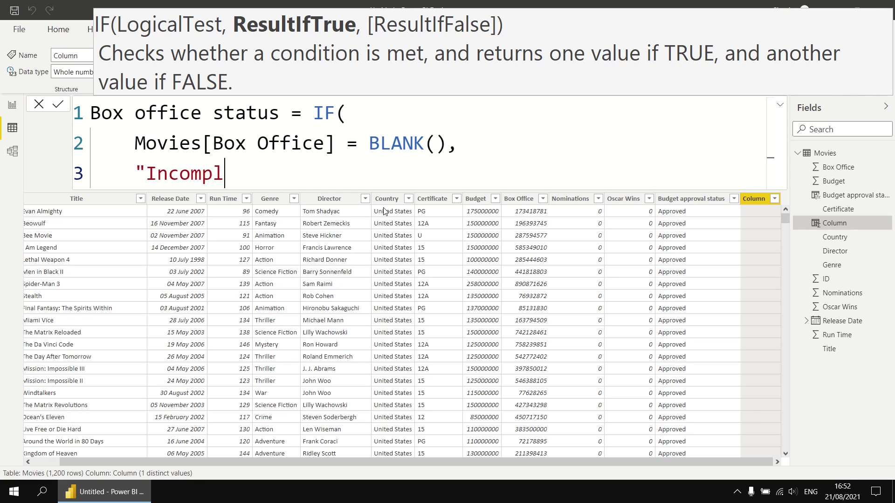
{"action": "type", "text": "ete\","}
{"action": "key", "text": "shift+Return"}
{"action": "type", "text": "\""}
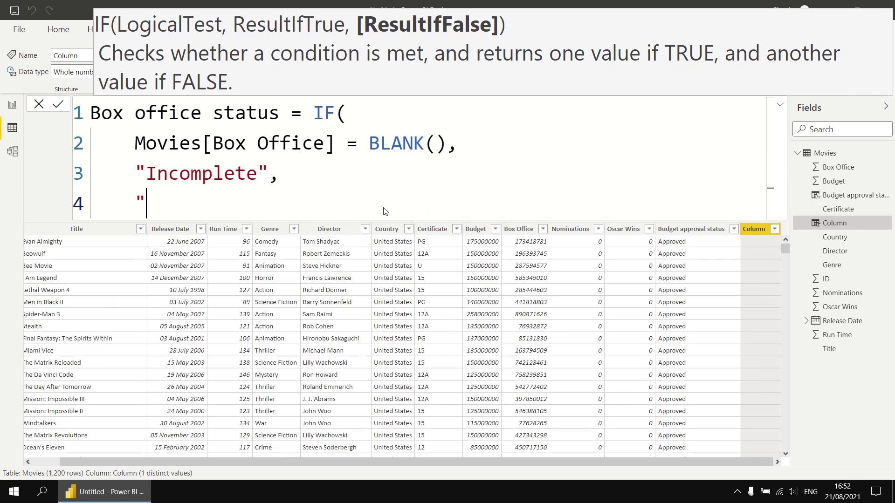
{"action": "type", "text": "Final\""}
{"action": "key", "text": "shift+Return"}
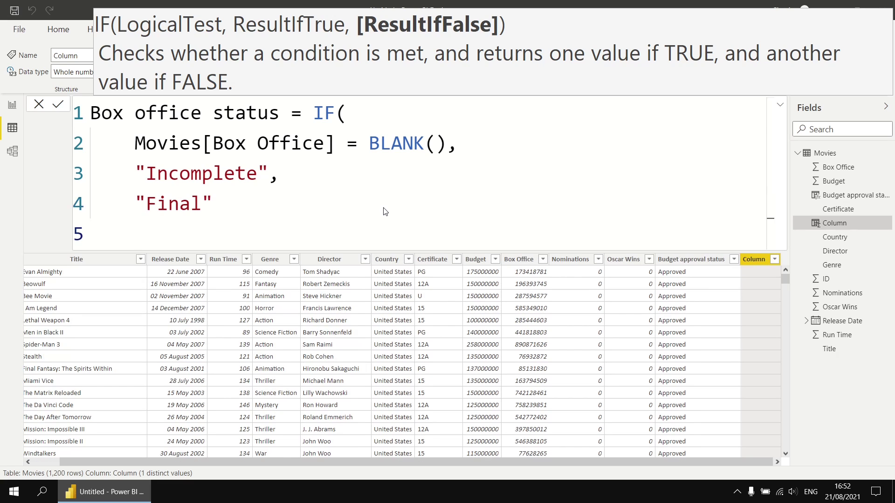
{"action": "type", "text": ")"}
{"action": "key", "text": "Return"}
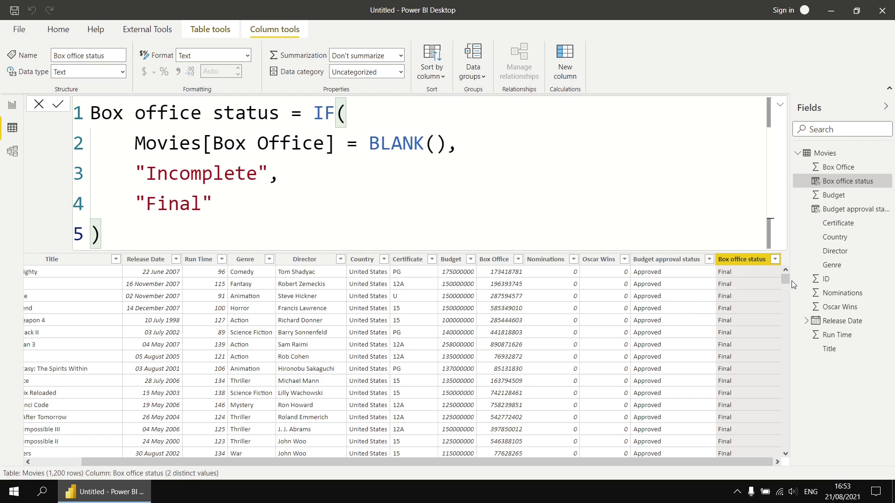
{"action": "left_click_drag", "start_coordinate": [786, 281], "coordinate": [787, 418]}
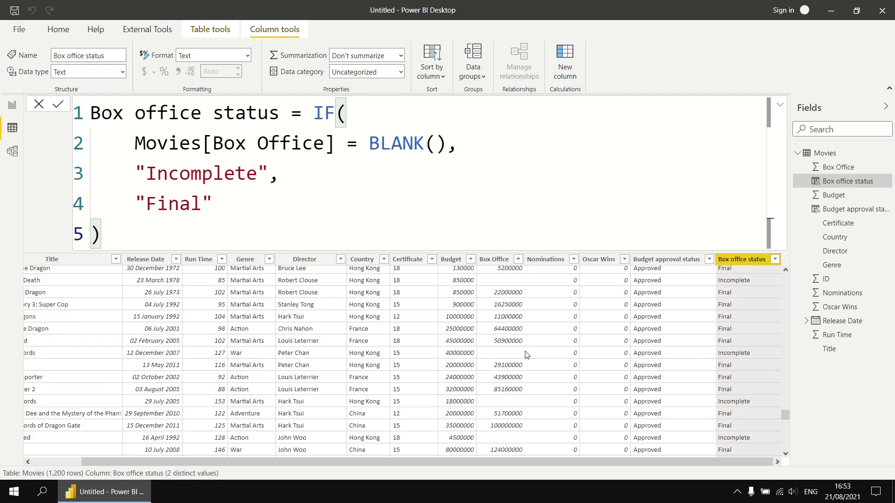
{"action": "left_click_drag", "start_coordinate": [784, 418], "coordinate": [792, 269]}
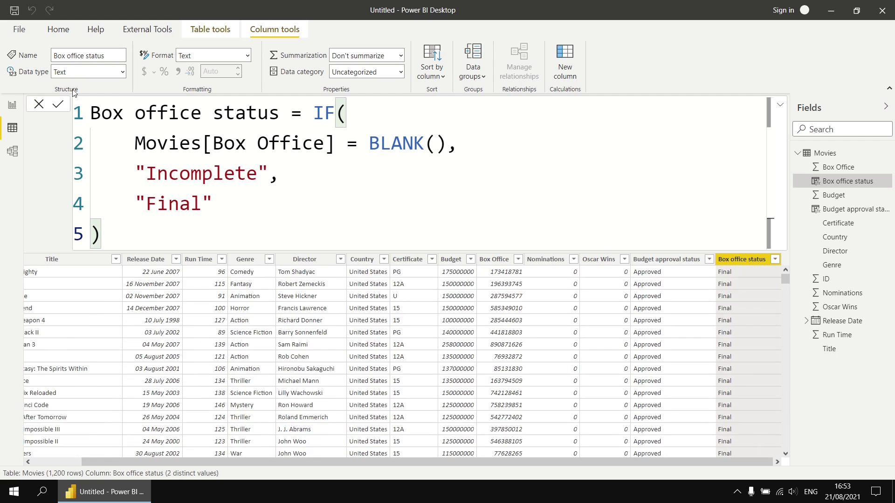
Step: Replace Budget approval status with Box office status as the legend of the report's column chart
{"action": "left_click", "coordinate": [12, 104]}
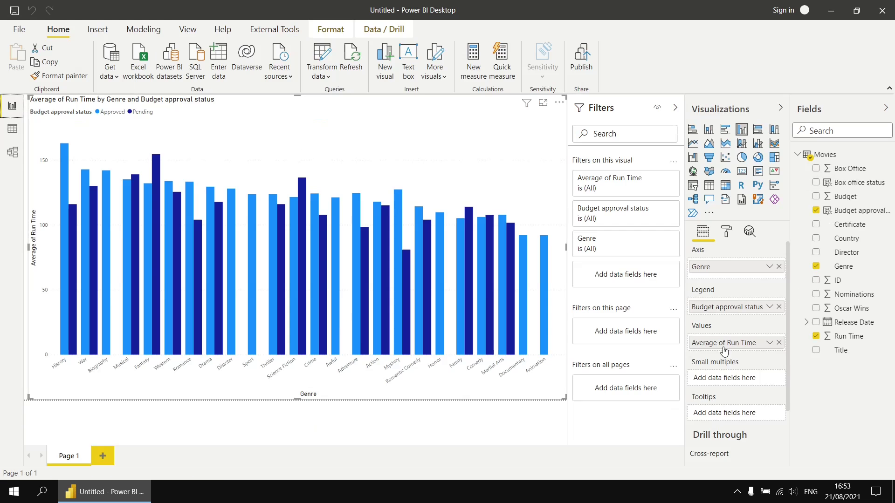
{"action": "left_click", "coordinate": [779, 306]}
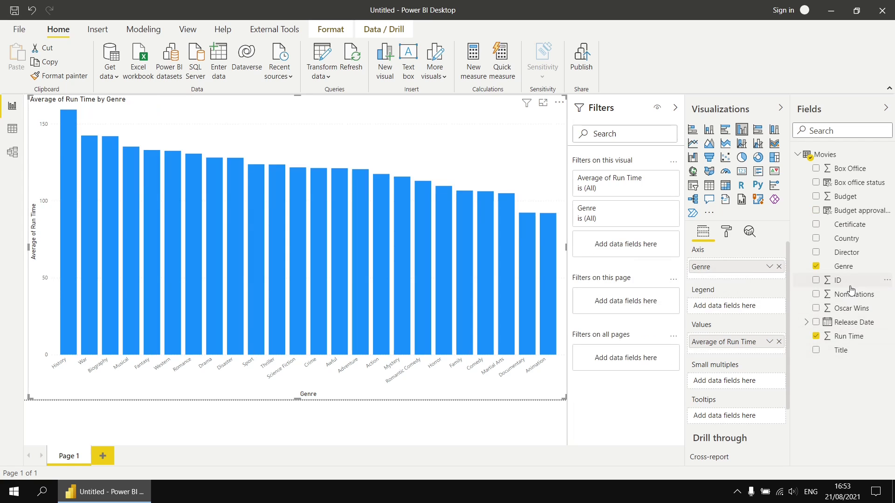
{"action": "left_click_drag", "start_coordinate": [863, 183], "coordinate": [748, 308]}
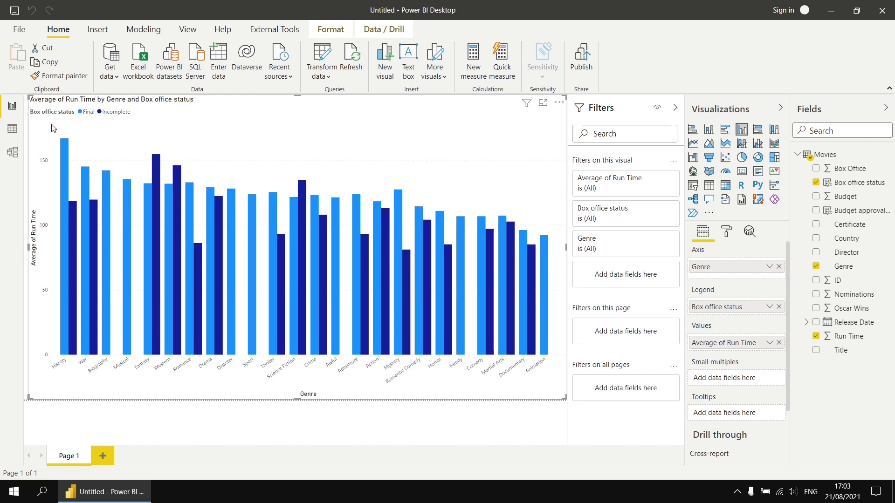
Step: Change the column tested in the Box office status formula to Movies[Nominations], commit it, and check the resulting values
{"action": "left_click", "coordinate": [13, 128]}
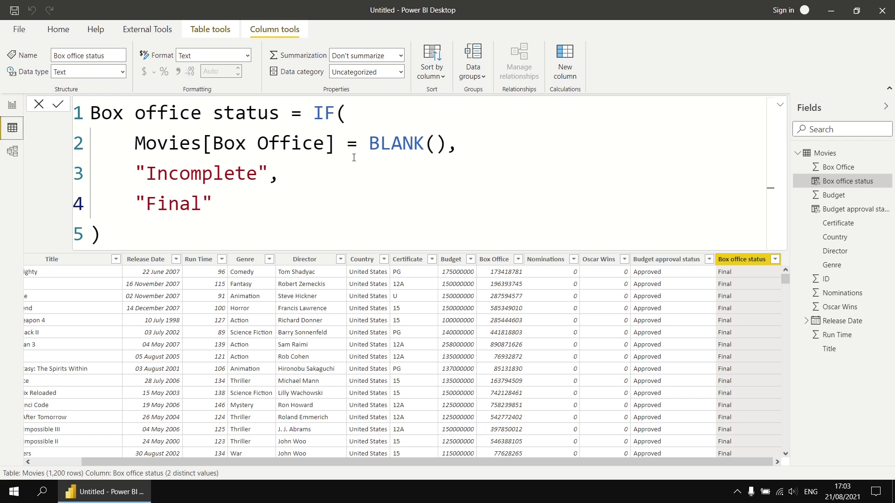
{"action": "left_click_drag", "start_coordinate": [217, 143], "coordinate": [323, 139]}
{"action": "type", "text": "nom"}
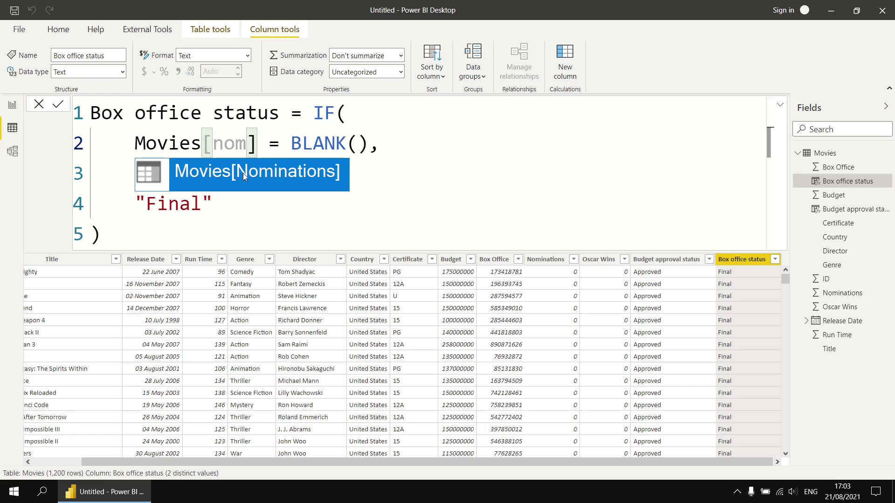
{"action": "left_click", "coordinate": [276, 178]}
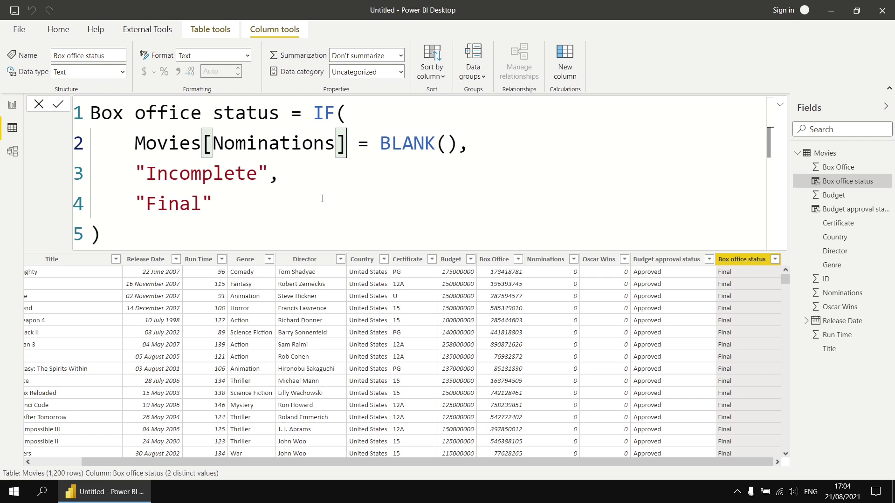
{"action": "left_click", "coordinate": [58, 105]}
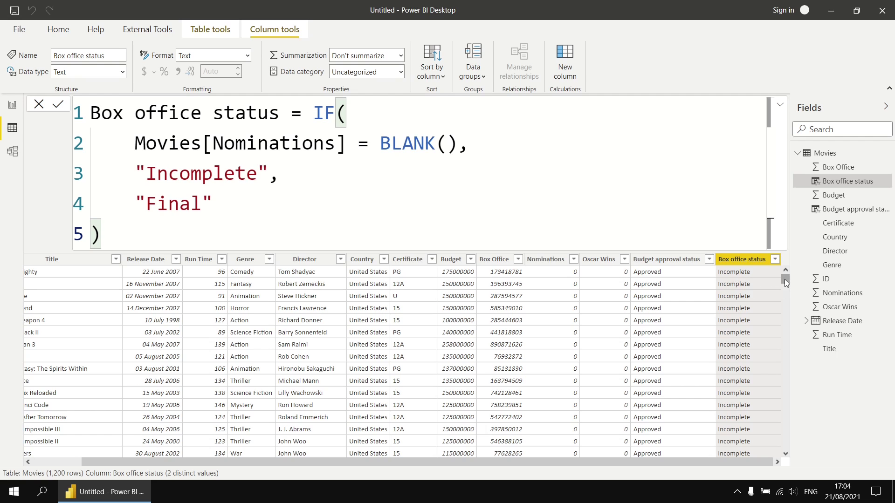
{"action": "left_click_drag", "start_coordinate": [785, 282], "coordinate": [782, 410]}
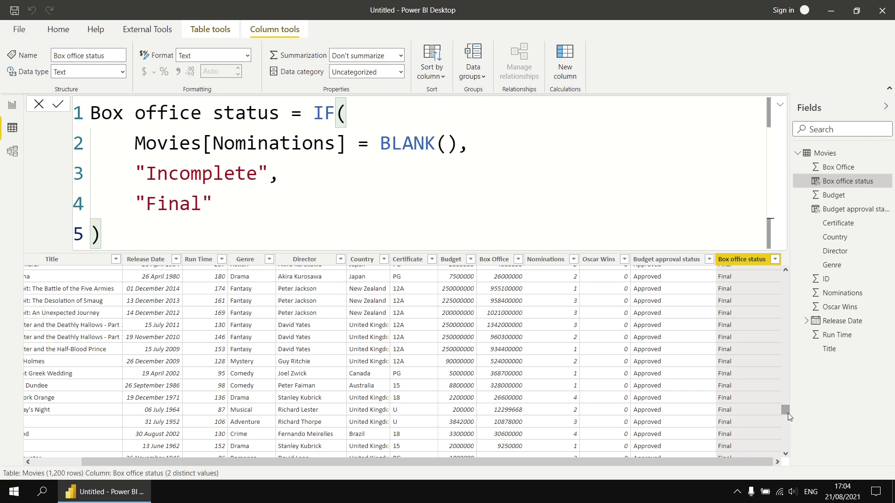
{"action": "left_click_drag", "start_coordinate": [788, 413], "coordinate": [740, 294]}
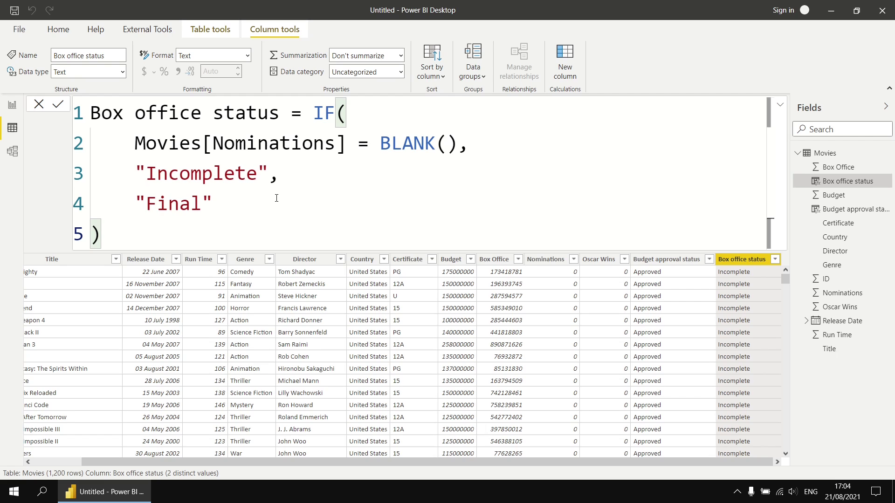
Step: Change the comparison with BLANK() in the Box office status formula to the strict == operator and commit it
{"action": "left_click", "coordinate": [368, 143]}
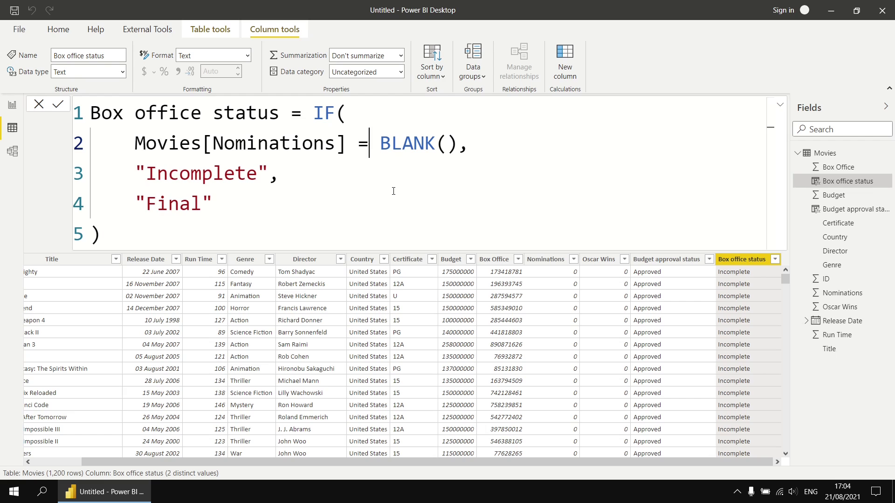
{"action": "type", "text": "="}
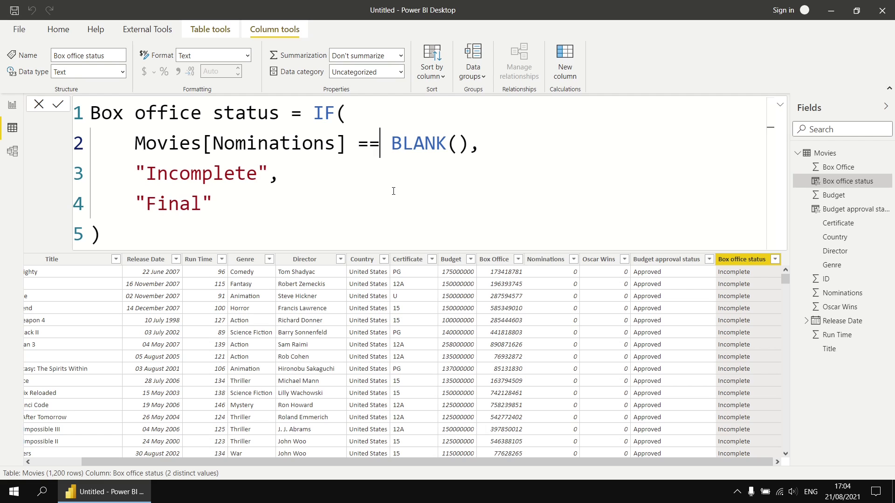
{"action": "left_click", "coordinate": [58, 104]}
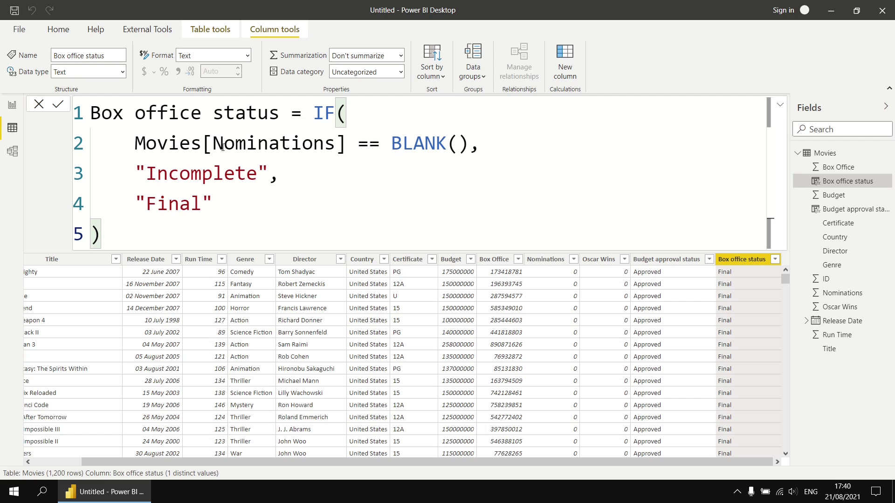
Step: Change the column tested in the Box office status formula to Movies[Box Office]
{"action": "left_click_drag", "start_coordinate": [214, 144], "coordinate": [336, 145]}
{"action": "type", "text": "bo"}
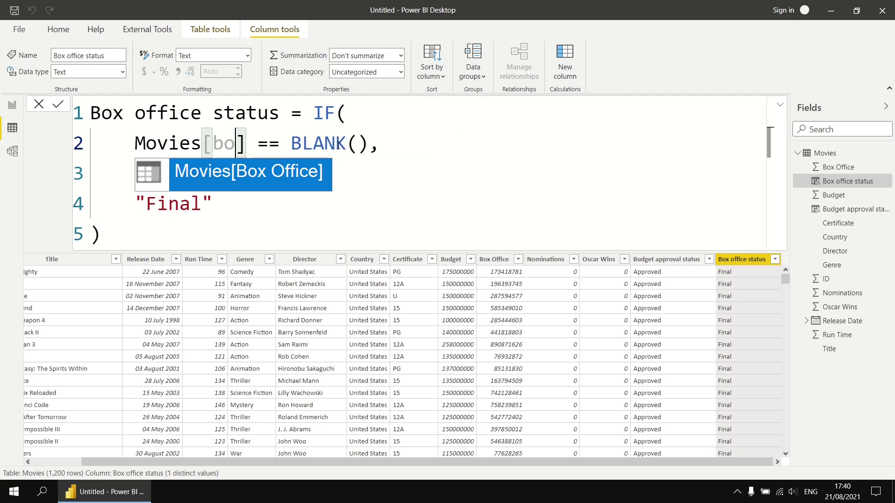
{"action": "type", "text": "x"}
{"action": "key", "text": "Tab"}
Step: Replace the strict BLANK() comparison in the Box office status formula with = 0, commit it, and check the resulting values
{"action": "left_click", "coordinate": [359, 145]}
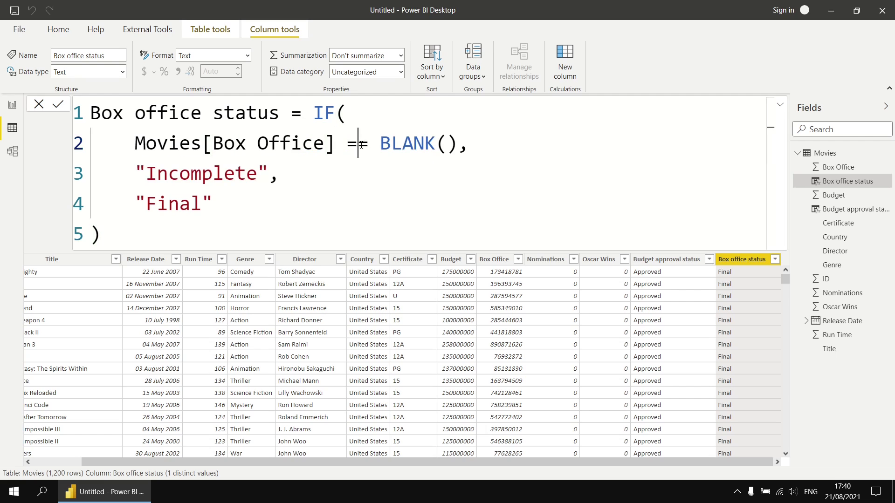
{"action": "left_click_drag", "start_coordinate": [360, 145], "coordinate": [459, 145]}
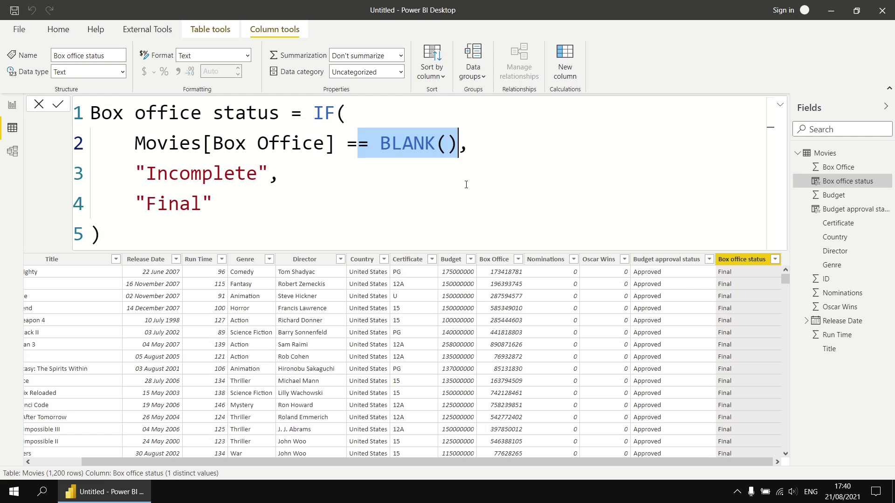
{"action": "type", "text": "0"}
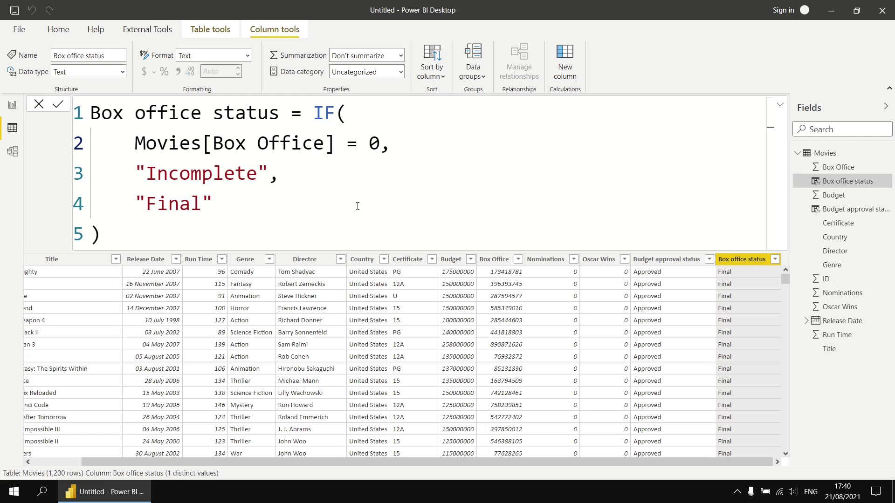
{"action": "left_click", "coordinate": [58, 103]}
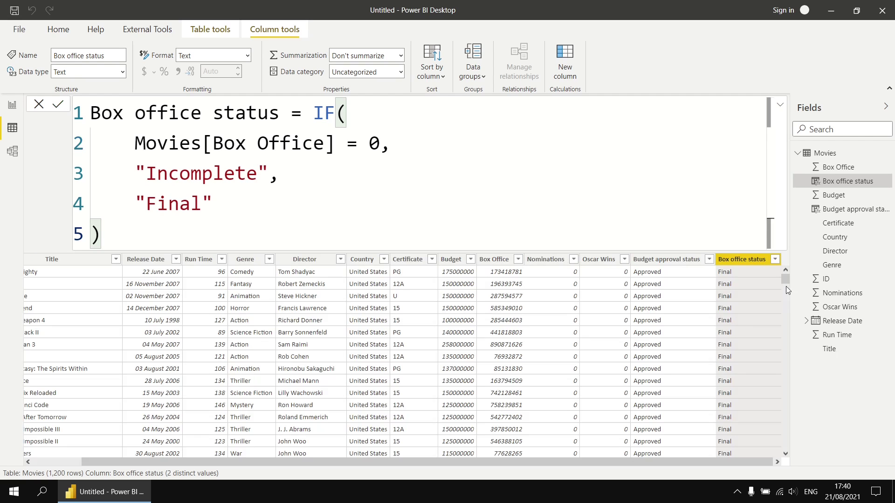
{"action": "left_click_drag", "start_coordinate": [786, 280], "coordinate": [781, 311]}
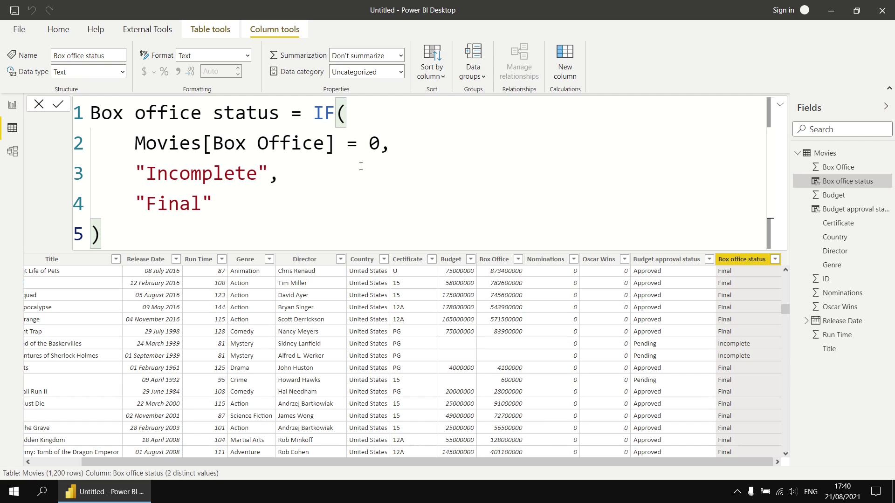
Step: Make the comparison with 0 in the Box office status formula strict using ==, commit it, and check the values
{"action": "left_click", "coordinate": [360, 150]}
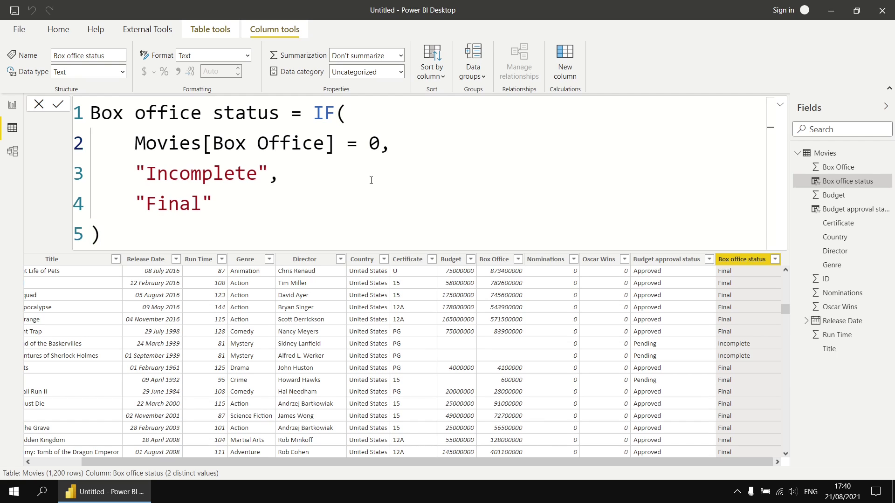
{"action": "type", "text": "="}
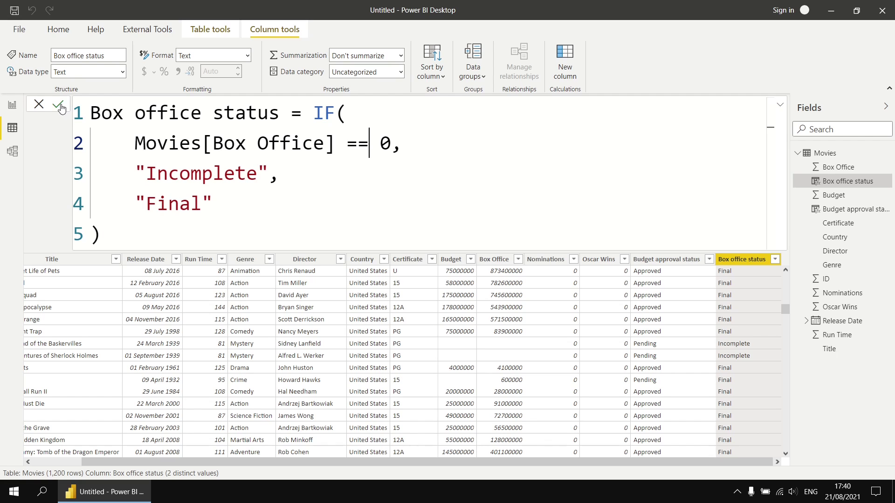
{"action": "key", "text": "Return"}
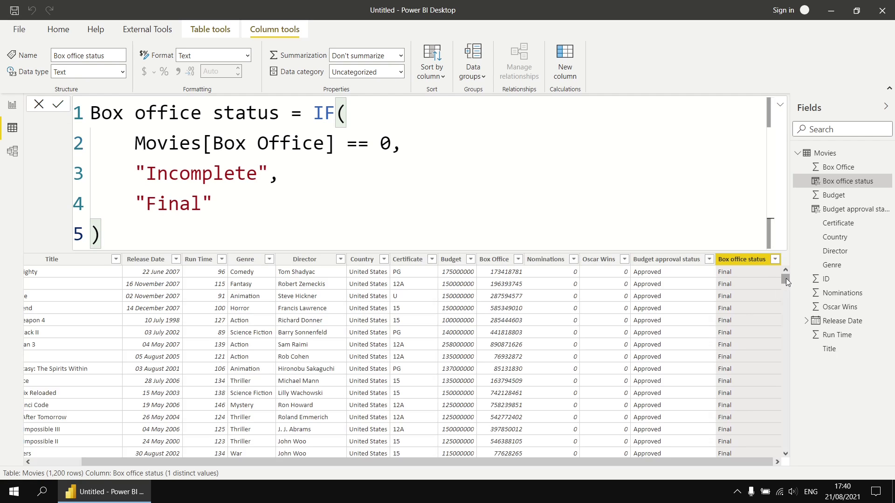
{"action": "left_click_drag", "start_coordinate": [785, 279], "coordinate": [782, 313]}
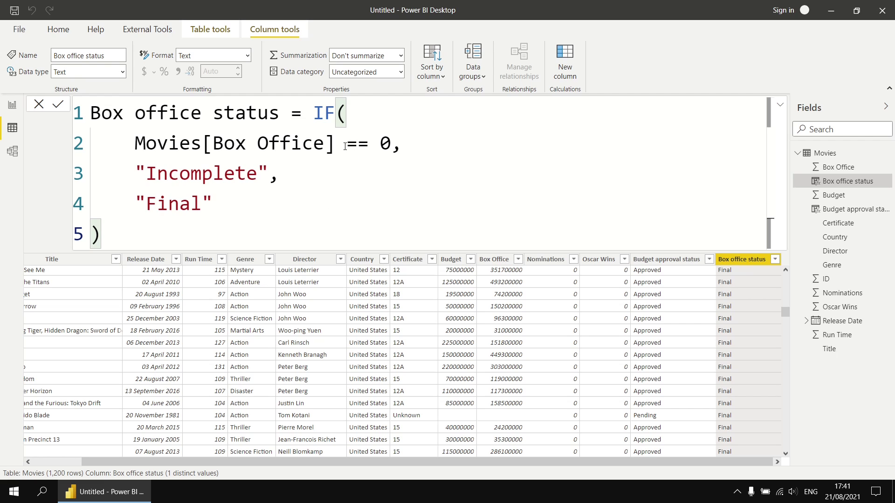
Step: Replace the condition in the Box office status formula with ISBLANK(Movies[Box Office]) and commit it
{"action": "mouse_move", "coordinate": [346, 145]}
{"action": "left_mouse_down"}
{"action": "mouse_move", "coordinate": [370, 143]}
{"action": "mouse_move", "coordinate": [341, 144]}
{"action": "left_mouse_up"}
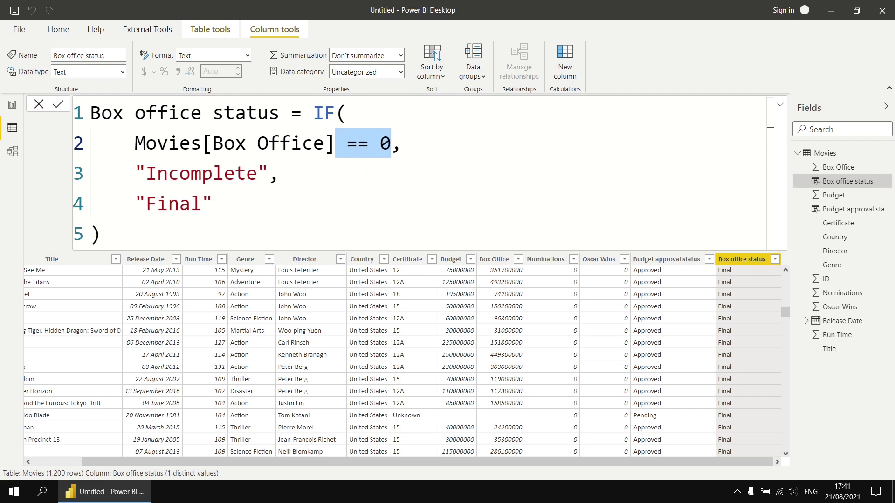
{"action": "key", "text": "BackSpace"}
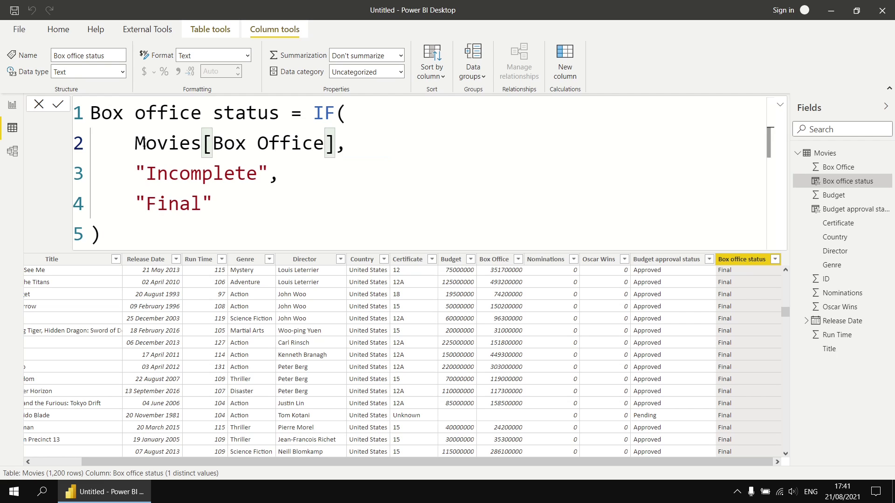
{"action": "key", "text": "Home"}
{"action": "type", "text": "isb"}
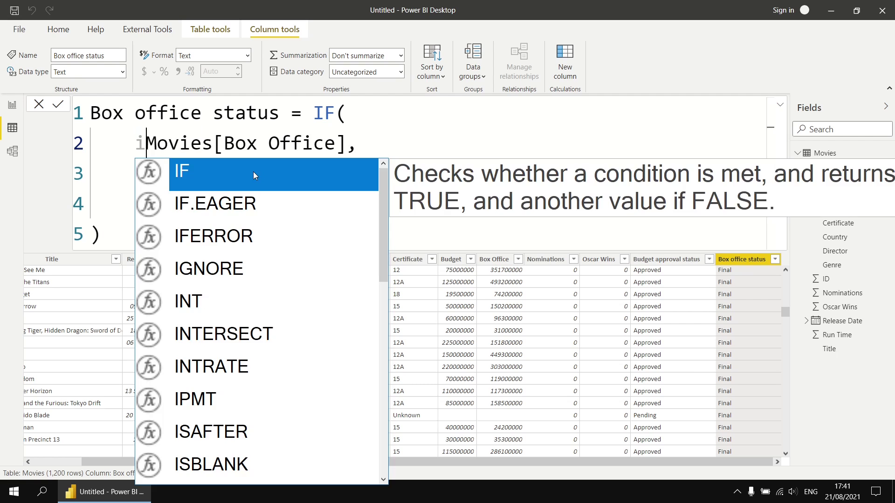
{"action": "key", "text": "Tab"}
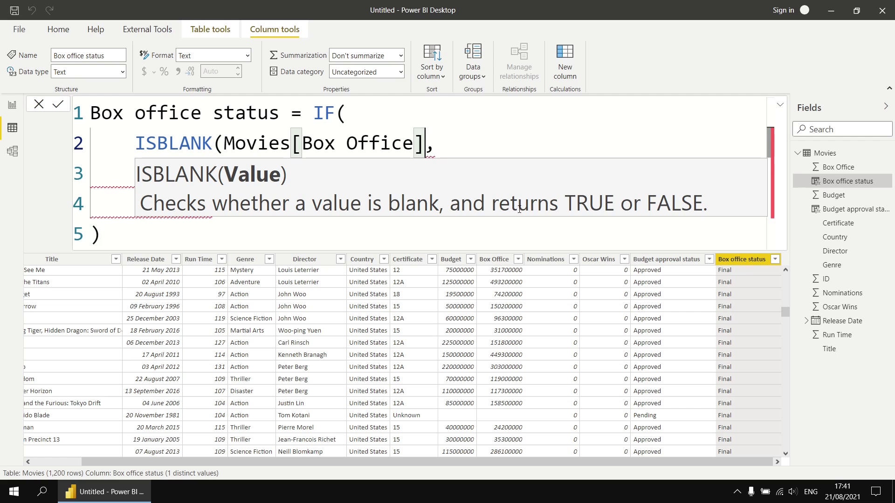
{"action": "key", "text": "End"}
{"action": "key", "text": "Left"}
{"action": "type", "text": ")"}
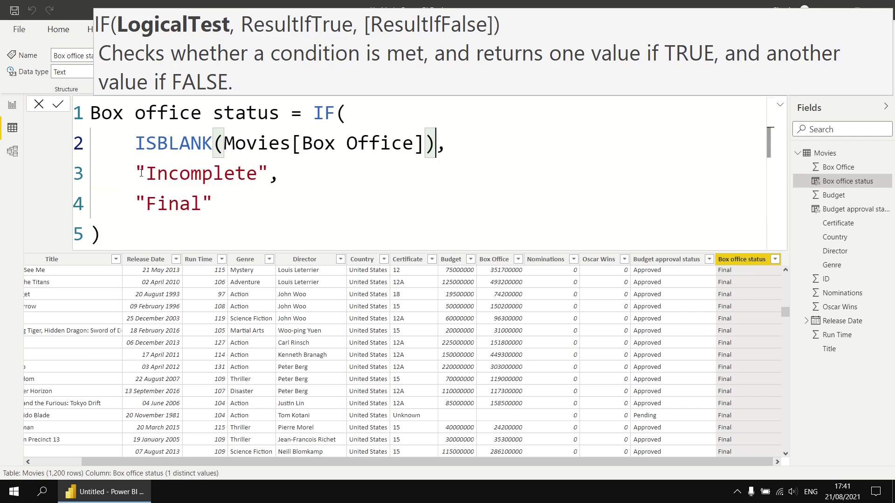
{"action": "left_click", "coordinate": [58, 105]}
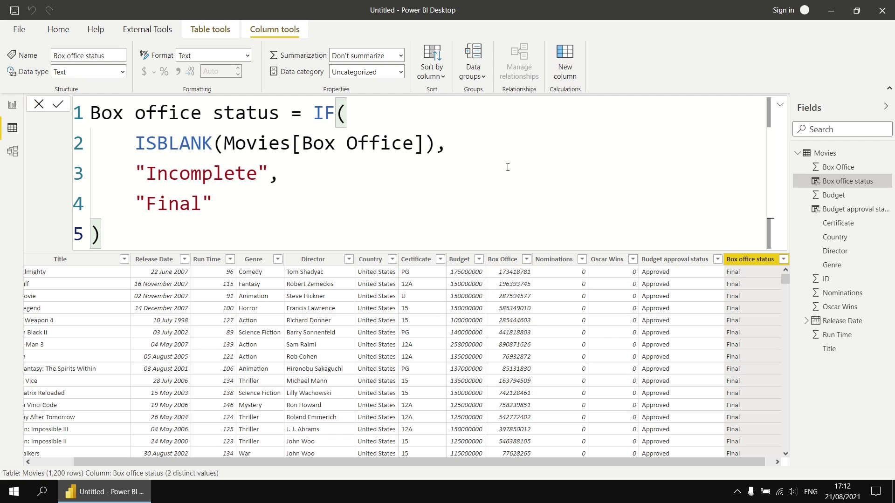
Step: Create a calculated column Net = Movies[Box Office] - Movies[Budget] in the Movies table and check its values for movies with blanks
{"action": "left_click", "coordinate": [464, 202]}
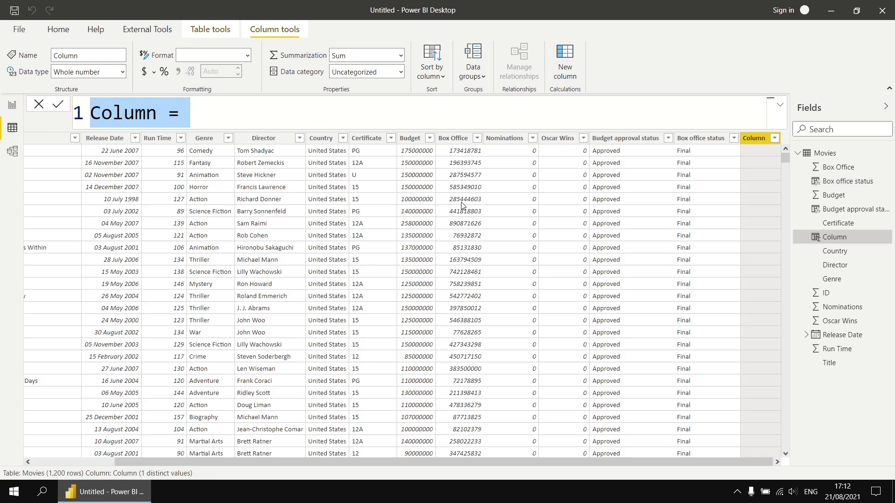
{"action": "type", "text": "Net = "}
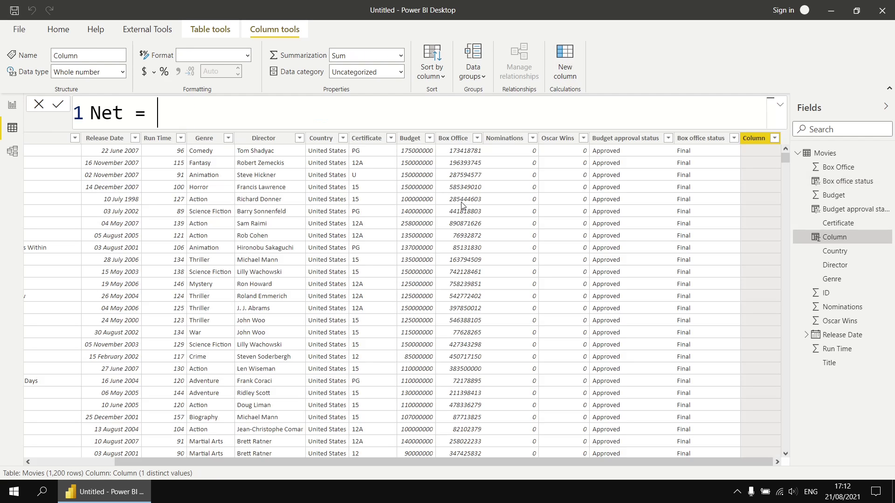
{"action": "type", "text": "box"}
{"action": "key", "text": "Tab"}
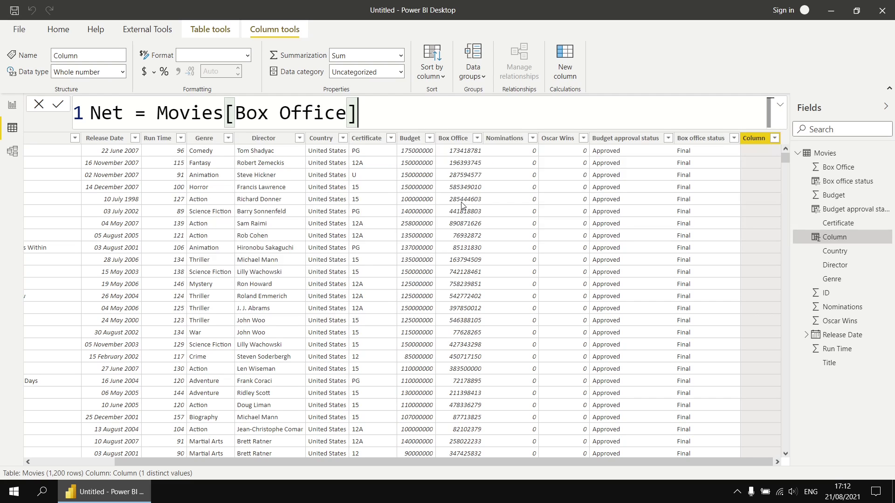
{"action": "type", "text": "- bud"}
{"action": "key", "text": "Tab"}
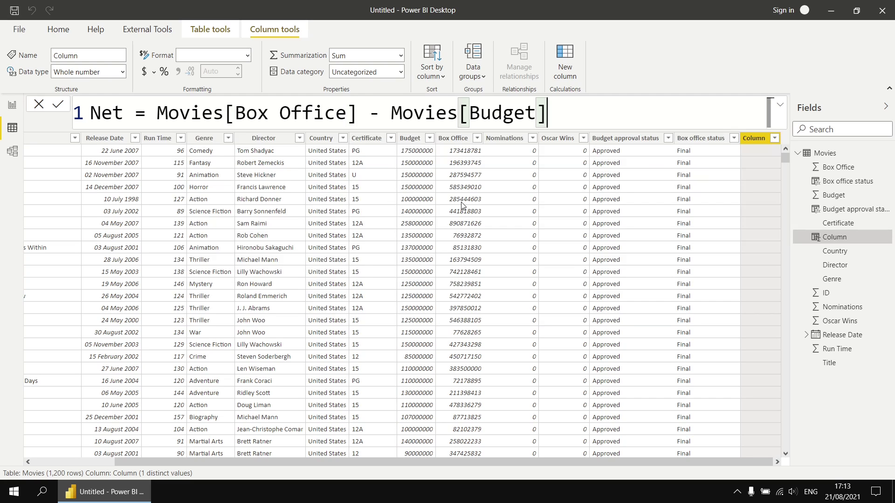
{"action": "key", "text": "Return"}
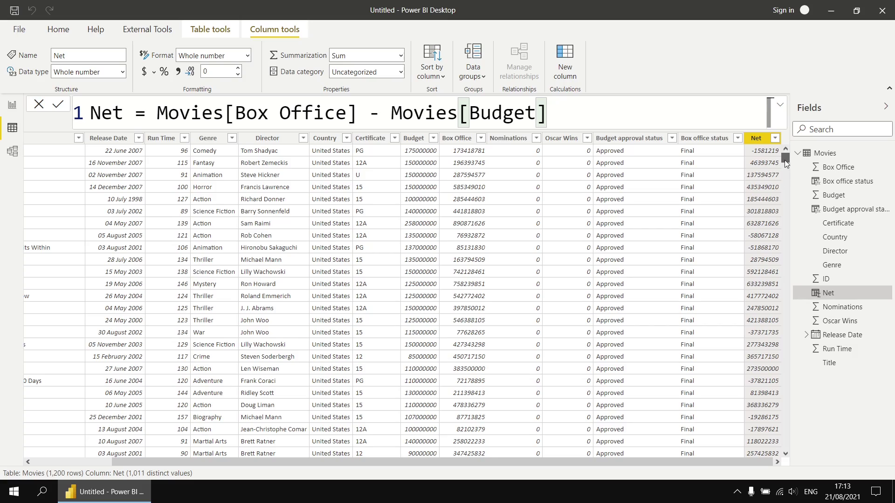
{"action": "left_click_drag", "start_coordinate": [785, 160], "coordinate": [784, 203]}
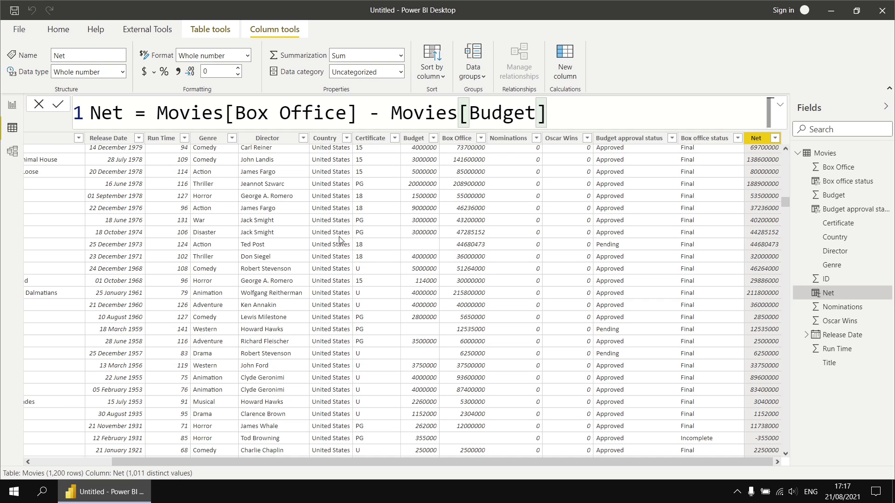
Step: Move the subtraction in the Net formula two lines down and open an IF function after the equals sign
{"action": "left_click", "coordinate": [158, 113]}
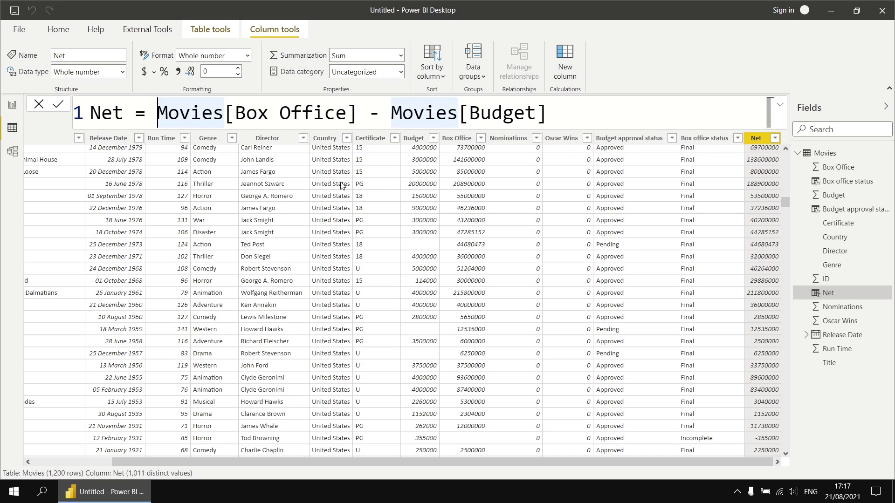
{"action": "key", "text": "shift+Return"}
{"action": "key", "text": "shift+Return"}
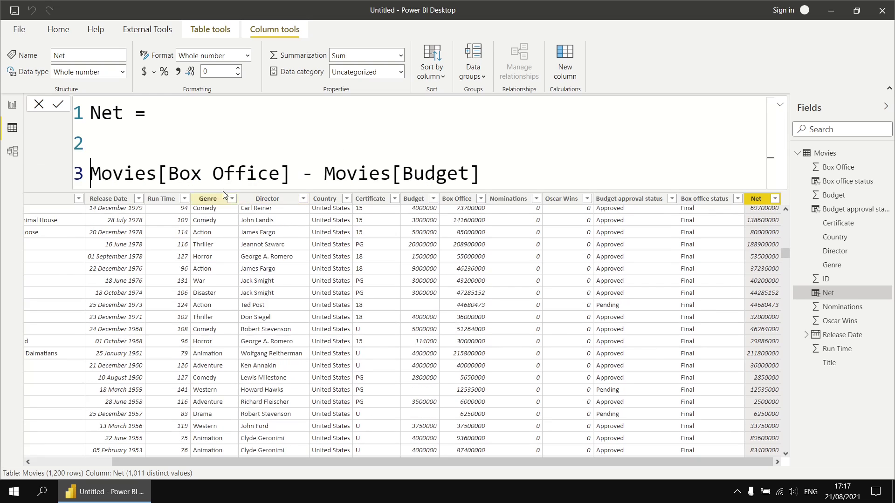
{"action": "left_click", "coordinate": [185, 113]}
{"action": "type", "text": "if"}
{"action": "key", "text": "Tab"}
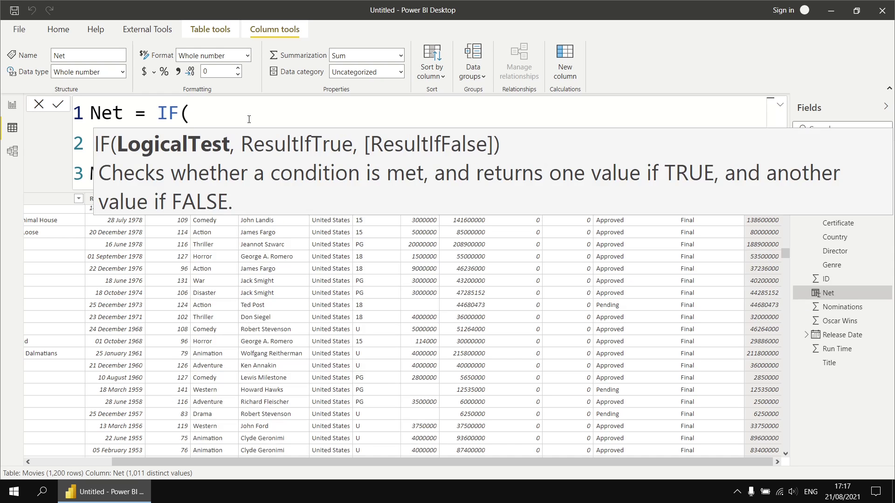
{"action": "key", "text": "Down"}
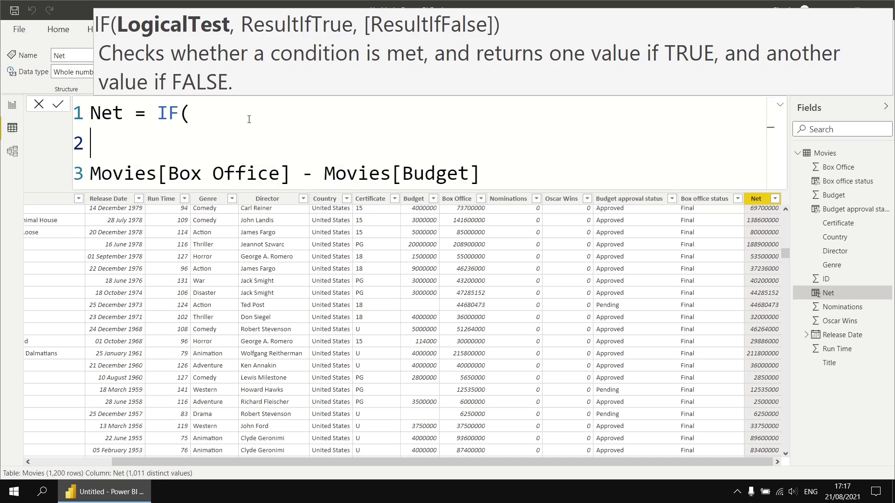
Step: Enter ISBLANK(Movies[Box Office]) on an indented line as the logical test of the Net formula's IF
{"action": "key", "text": "Tab"}
{"action": "type", "text": "isb"}
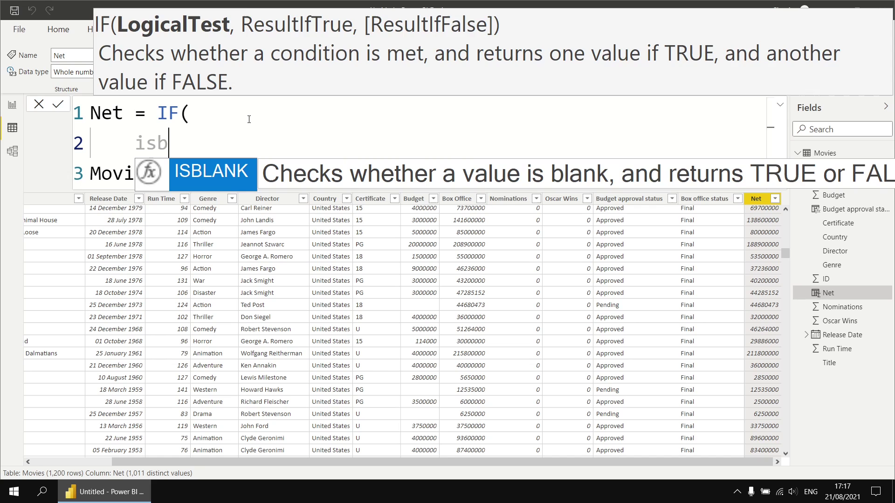
{"action": "key", "text": "Tab"}
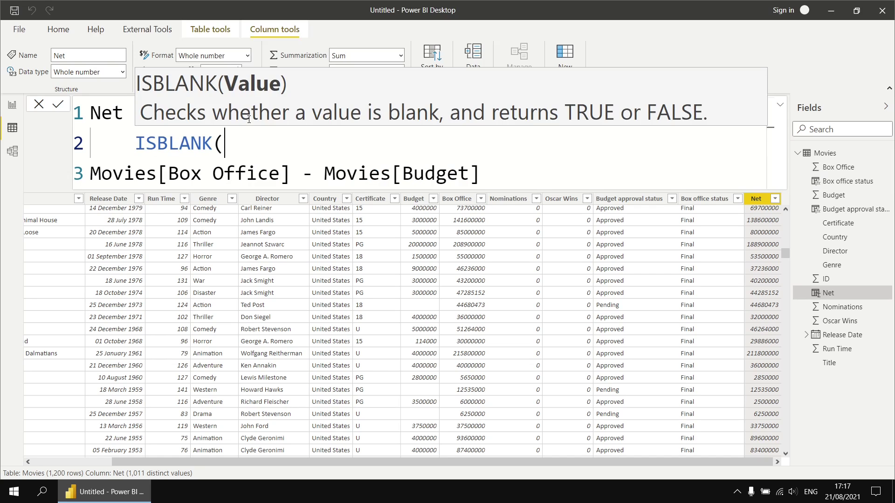
{"action": "type", "text": "bo"}
{"action": "key", "text": "Tab"}
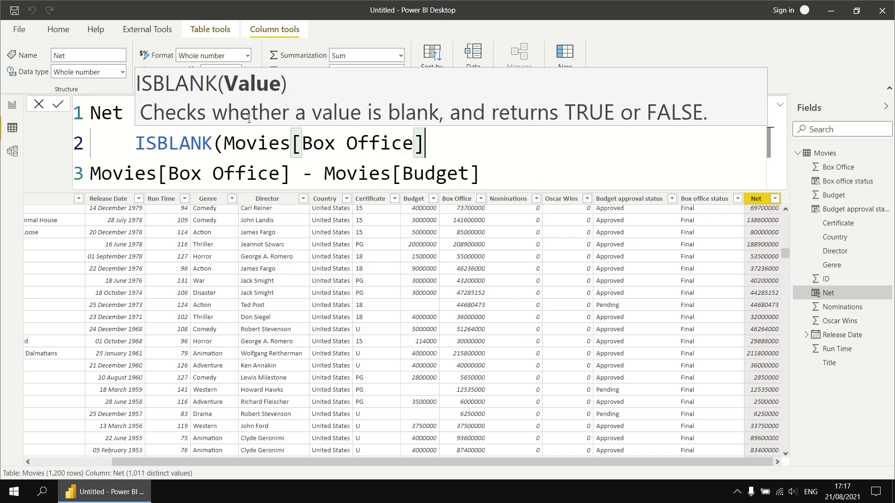
{"action": "type", "text": ") "}
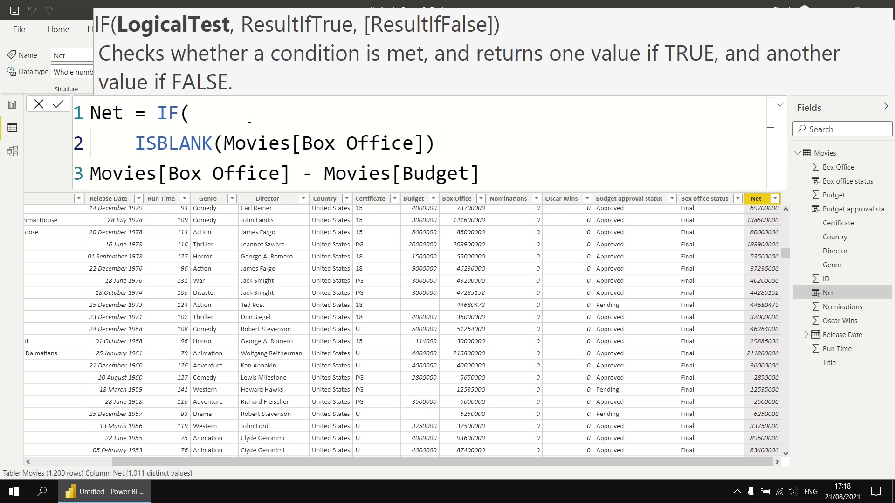
Step: Extend the logical test in the Net formula with || ISBLANK(Movies[Budget]) and end it with a comma
{"action": "type", "text": "||"}
{"action": "type", "text": " isb"}
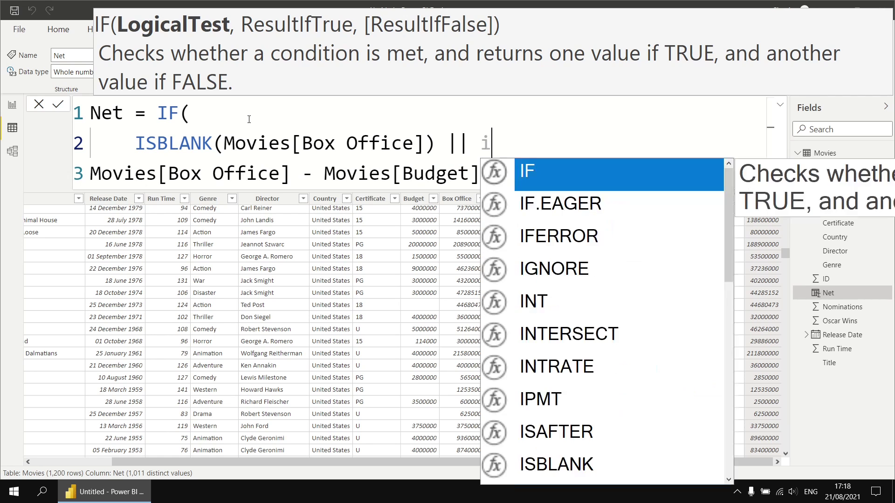
{"action": "key", "text": "Tab"}
{"action": "type", "text": "bud"}
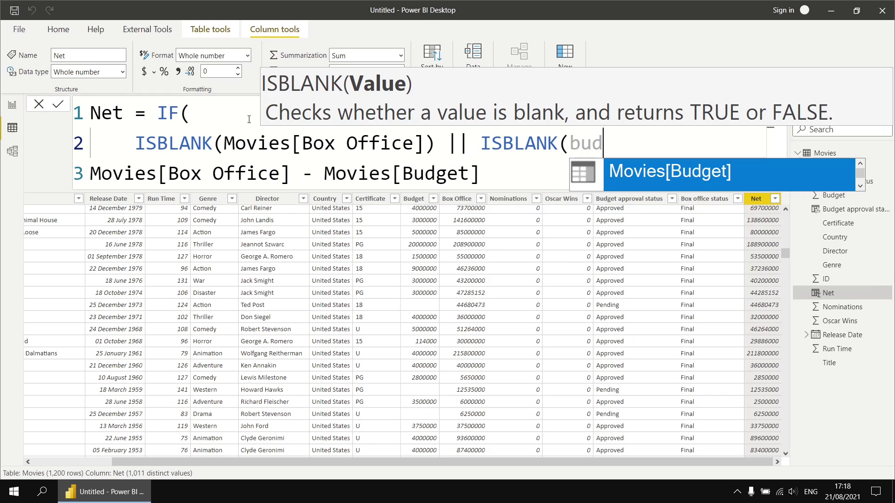
{"action": "key", "text": "Tab"}
{"action": "type", "text": "),"}
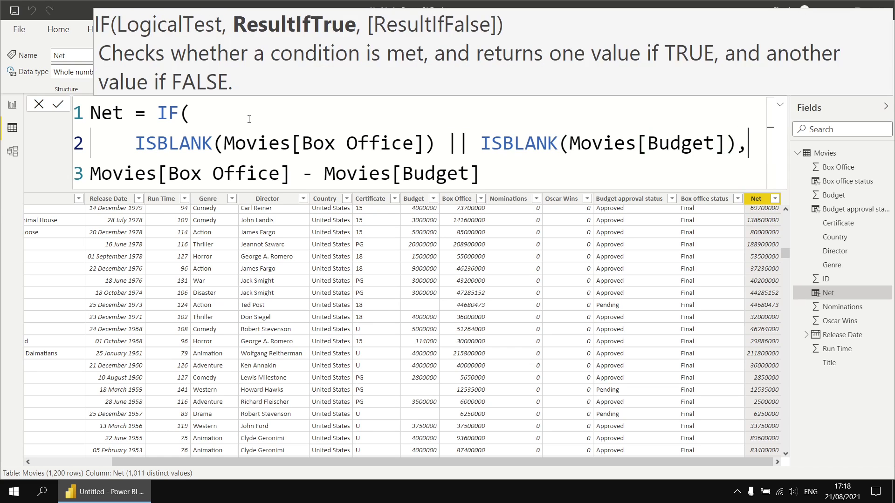
Step: Enter BLANK() followed by a comma on a new line of the Net formula as the IF's true result
{"action": "key", "text": "shift+Return"}
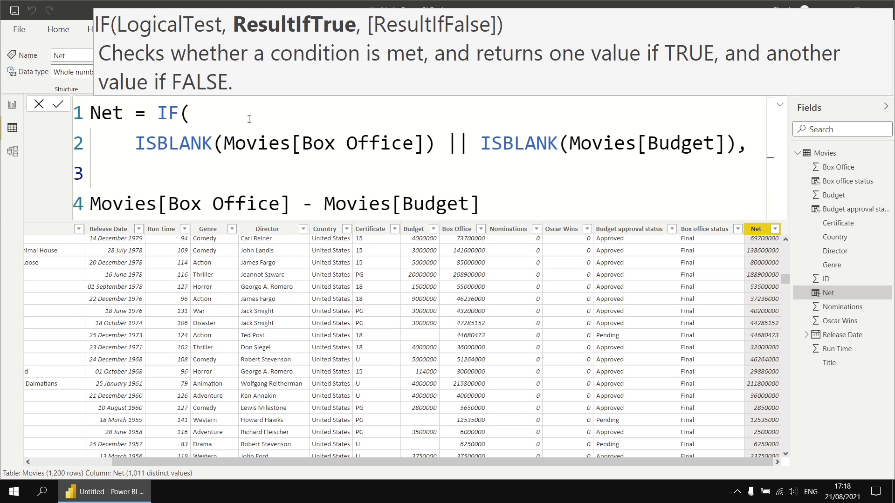
{"action": "type", "text": "bla"}
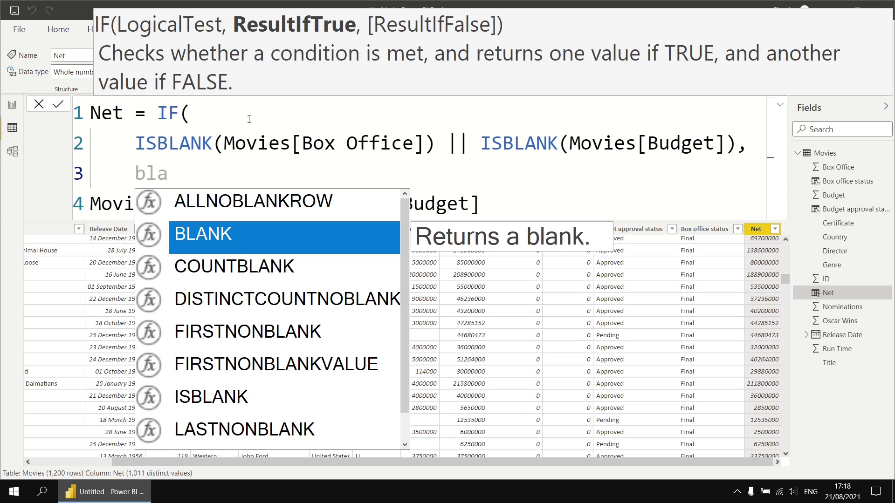
{"action": "key", "text": "Tab"}
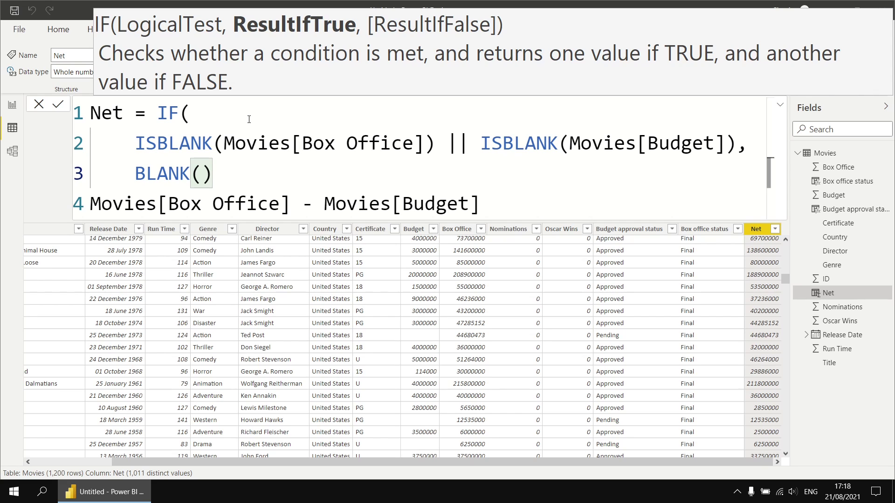
{"action": "type", "text": ","}
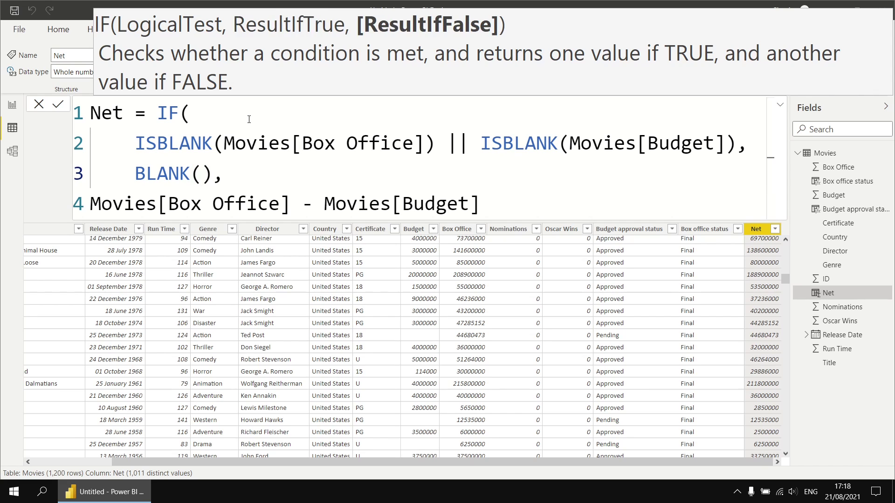
Step: Complete the Net formula with the indented subtraction as the false result and a closing bracket, and check the rows with blanks
{"action": "key", "text": "Right"}
{"action": "key", "text": "Tab"}
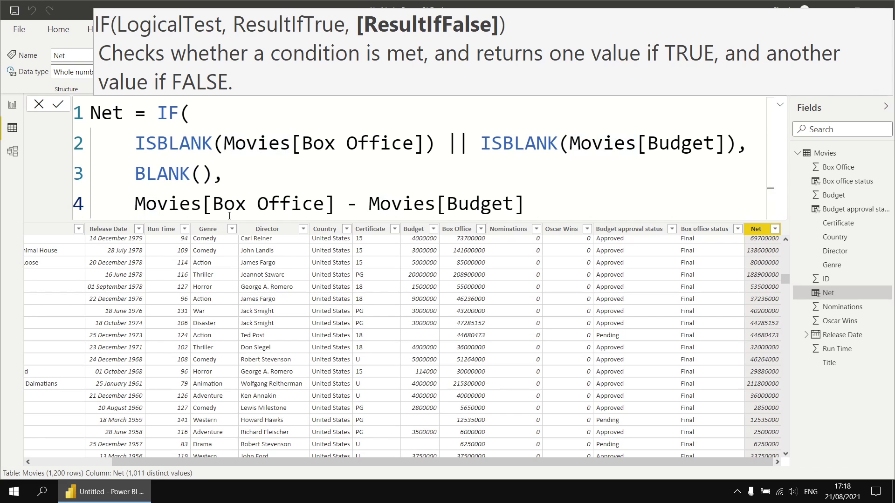
{"action": "left_click", "coordinate": [543, 201]}
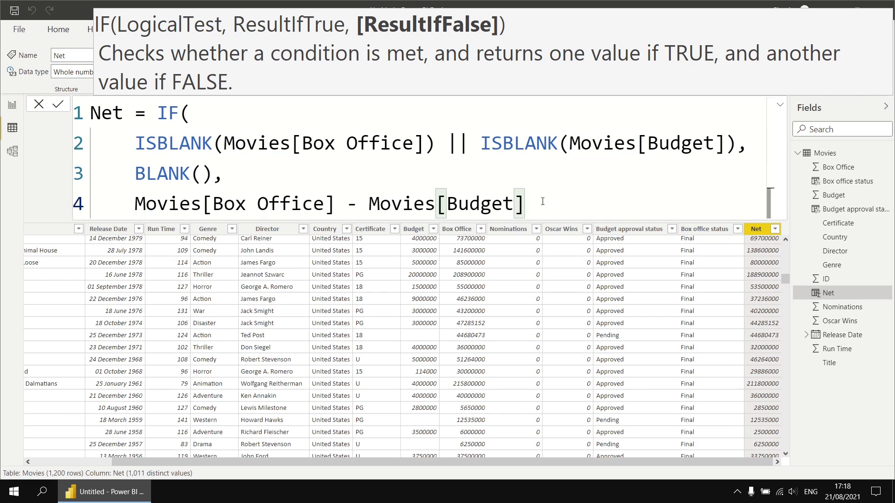
{"action": "key", "text": "shift+Return"}
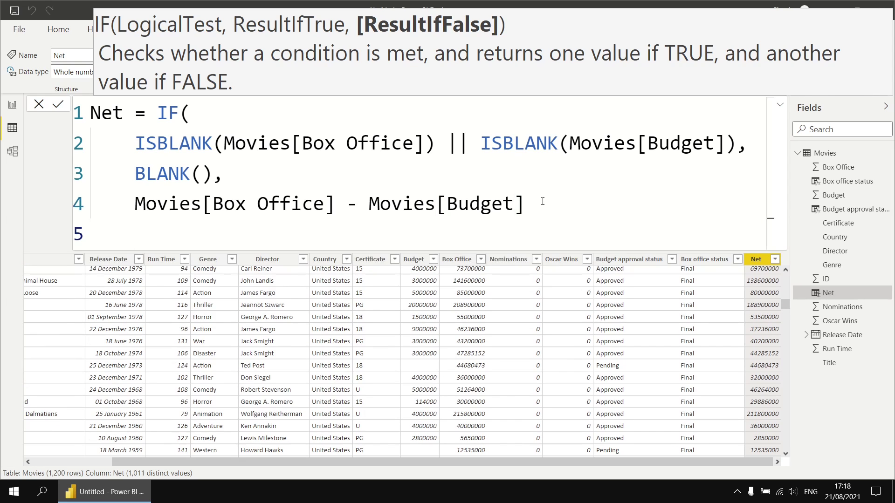
{"action": "key", "text": "BackSpace"}
{"action": "type", "text": ")"}
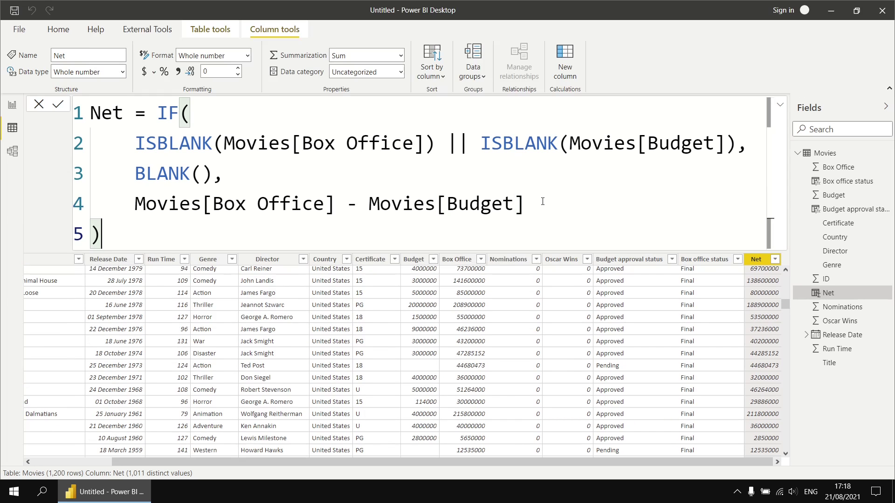
{"action": "key", "text": "Return"}
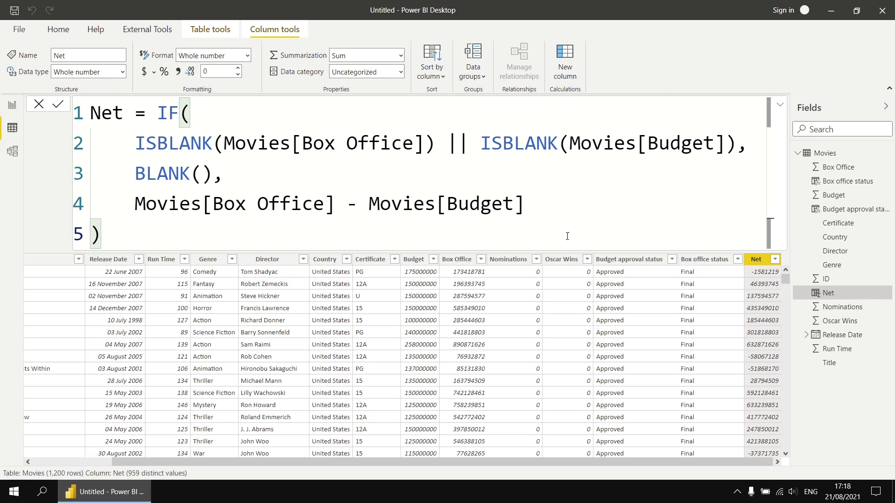
{"action": "left_click_drag", "start_coordinate": [784, 280], "coordinate": [782, 306]}
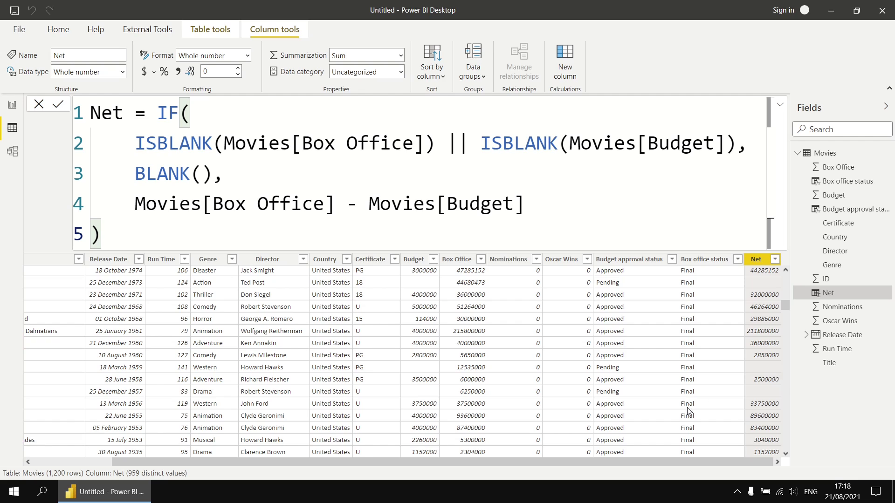
{"action": "scroll", "coordinate": [686, 408], "scroll_direction": "down", "scroll_amount": 2}
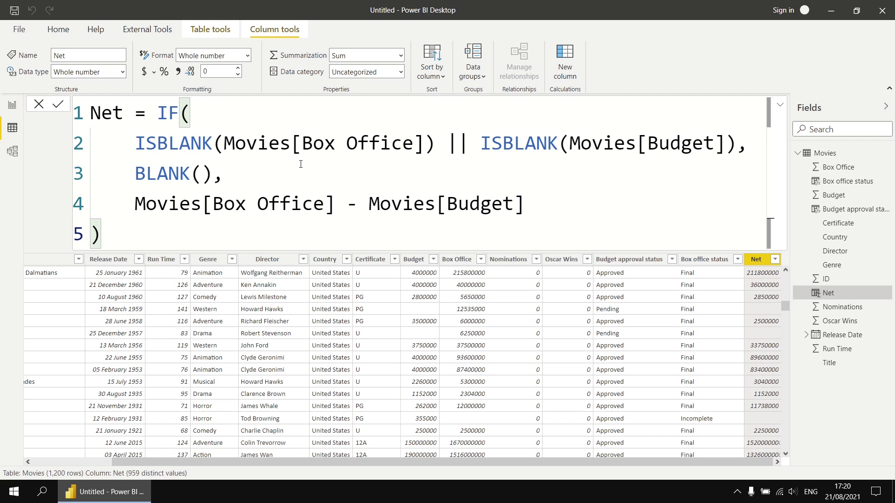
Step: Wrap the whole logical test of the Net formula, both ISBLANK checks, in a NOT function
{"action": "scroll", "coordinate": [301, 164], "scroll_direction": "down", "scroll_amount": 1}
{"action": "scroll", "coordinate": [301, 164], "scroll_direction": "down", "scroll_amount": 1}
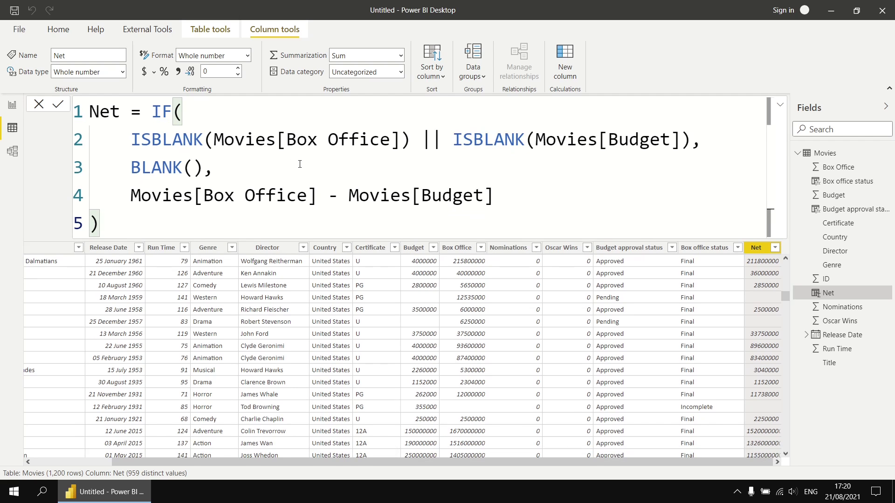
{"action": "left_click", "coordinate": [132, 138]}
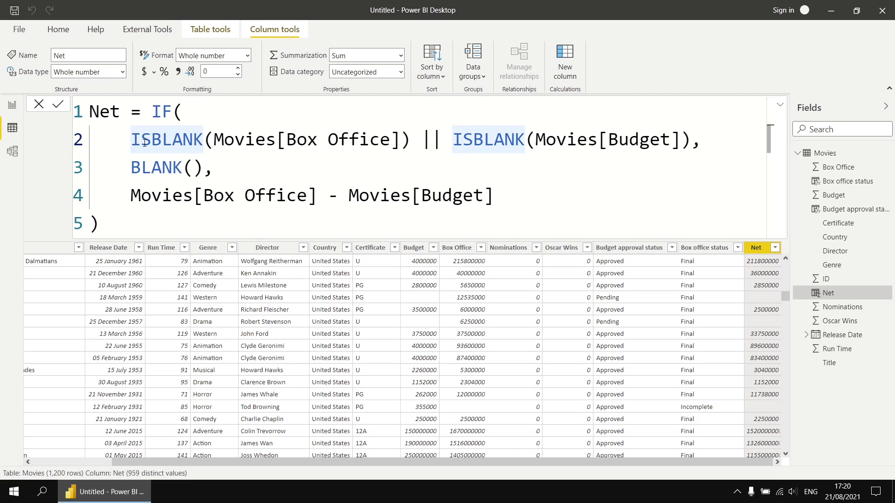
{"action": "type", "text": "NOT("}
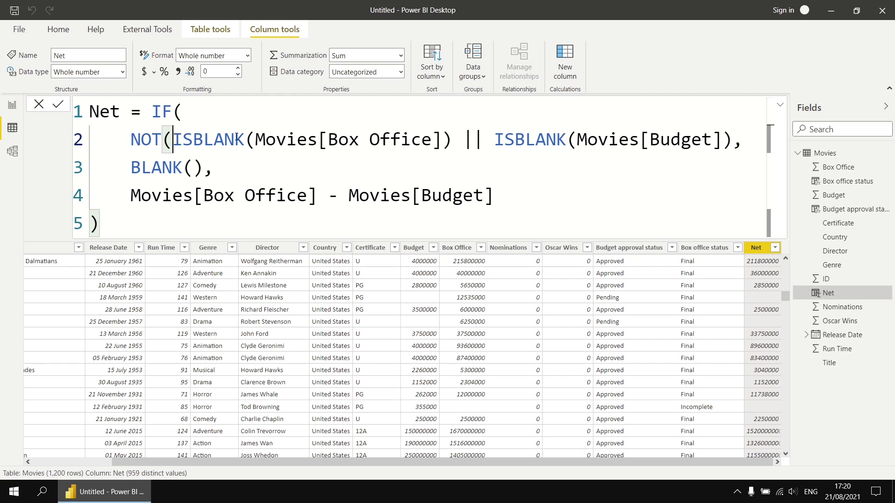
{"action": "left_click", "coordinate": [732, 139]}
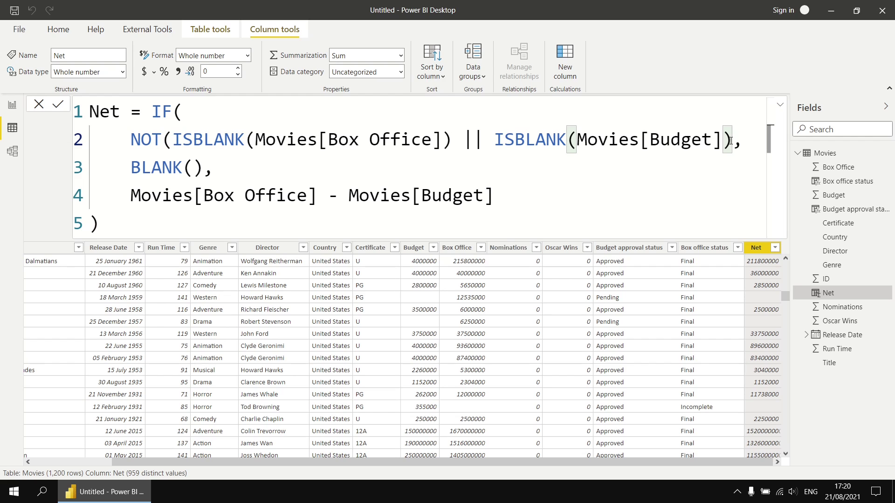
{"action": "type", "text": ")"}
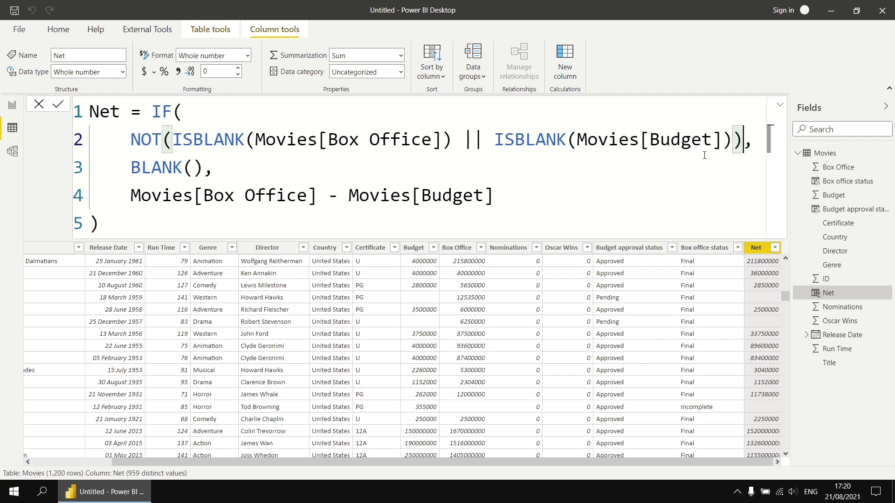
Step: Remove the BLANK() line from the Net formula, leaving the subtraction as the only result, and apply the formula
{"action": "left_click", "coordinate": [77, 169]}
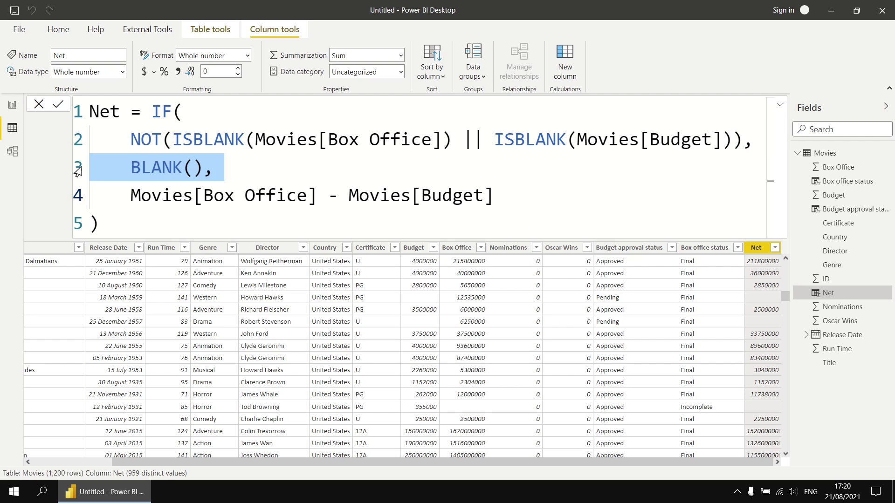
{"action": "key", "text": "Delete"}
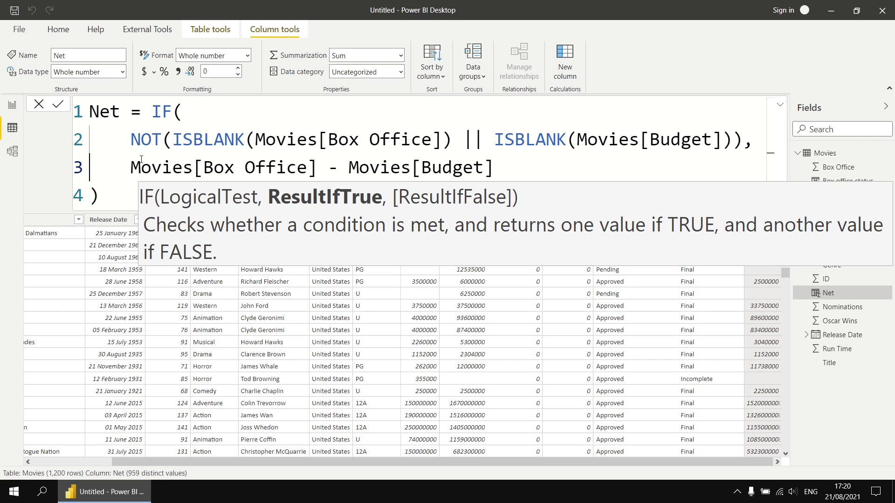
{"action": "left_click_drag", "start_coordinate": [134, 166], "coordinate": [494, 167]}
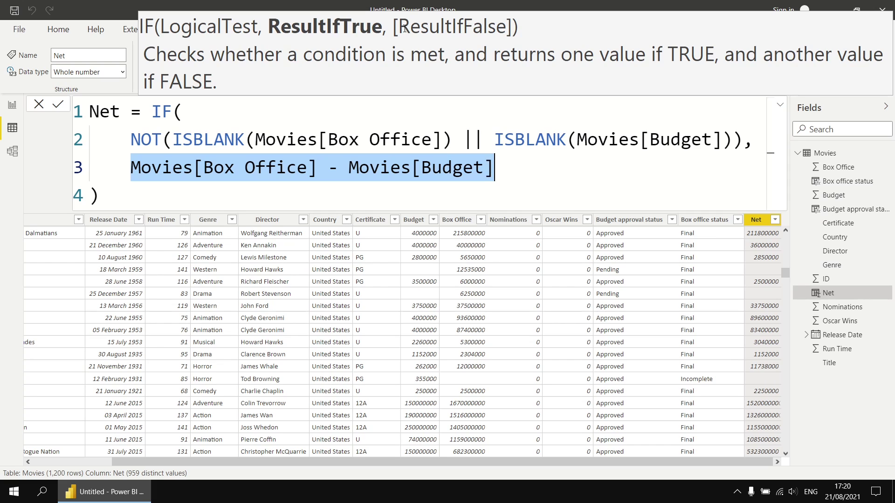
{"action": "left_click", "coordinate": [510, 175]}
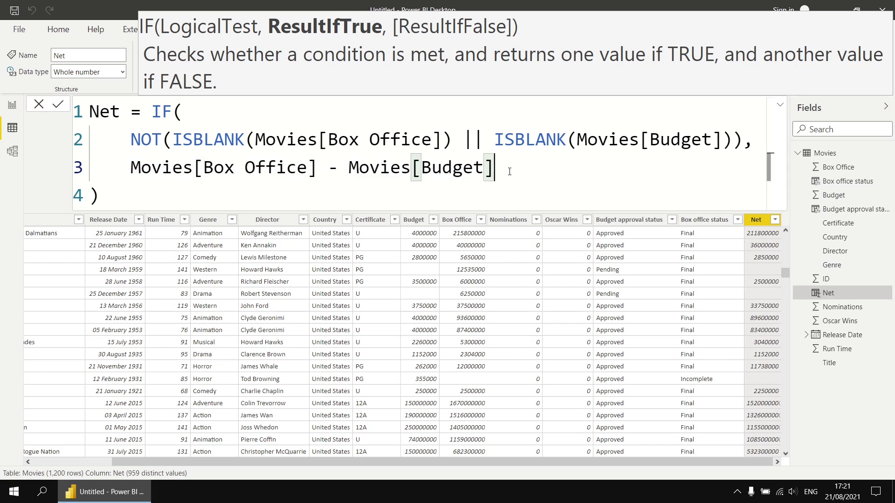
{"action": "left_click", "coordinate": [243, 189]}
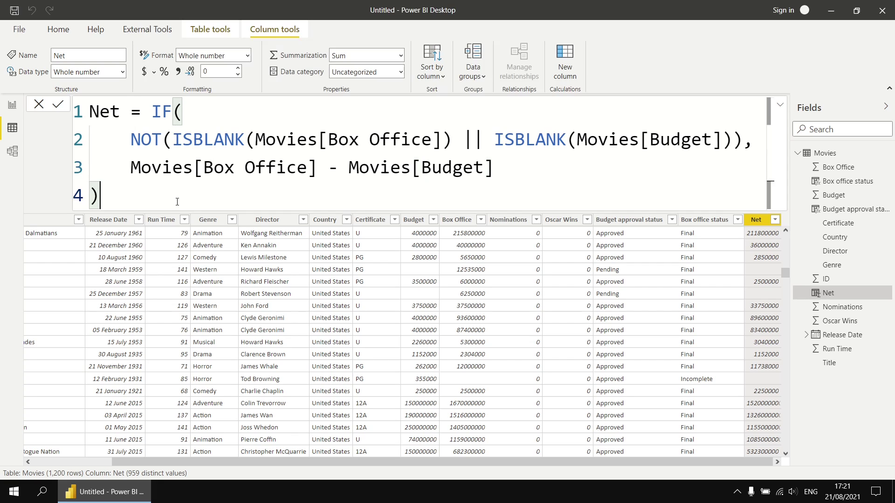
{"action": "key", "text": "Return"}
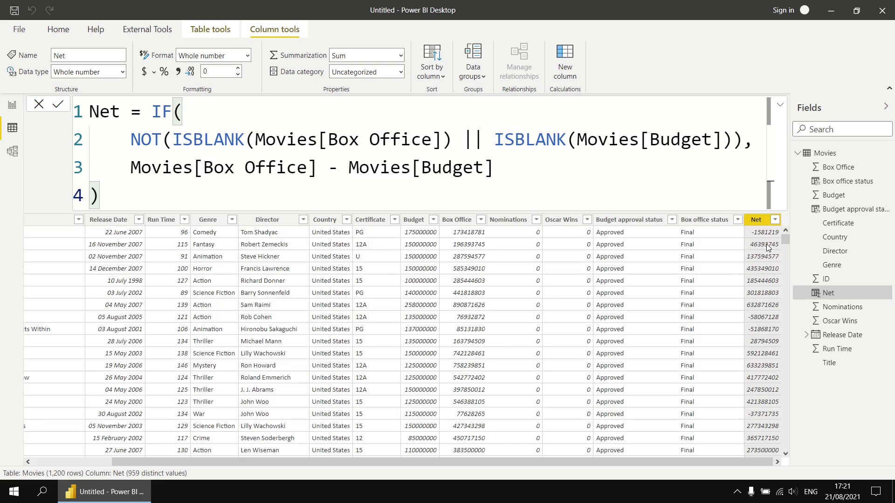
{"action": "left_click_drag", "start_coordinate": [784, 239], "coordinate": [784, 273]}
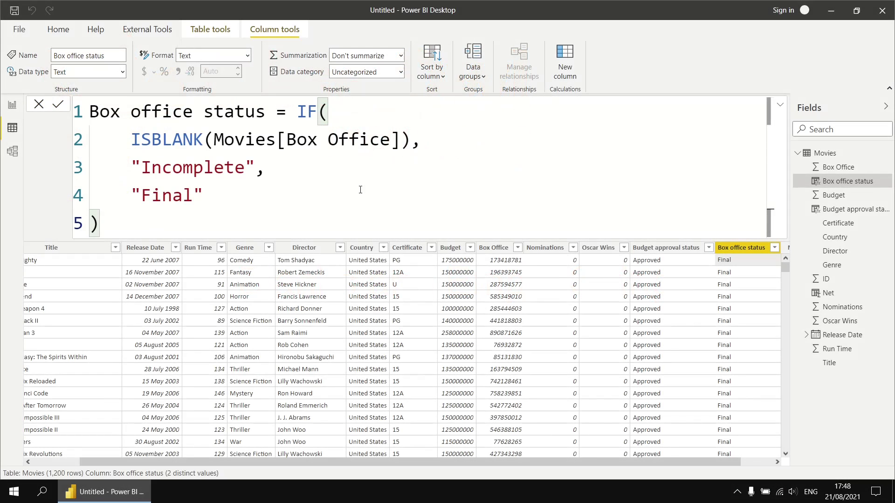
Step: Sort the Movies table by Country in ascending order and view the titles of the first rows
{"action": "left_click", "coordinate": [368, 262]}
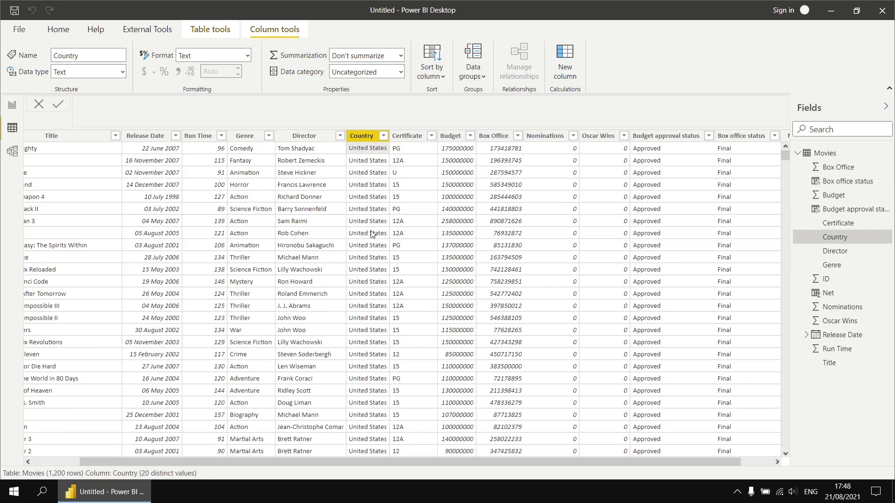
{"action": "left_click", "coordinate": [384, 136]}
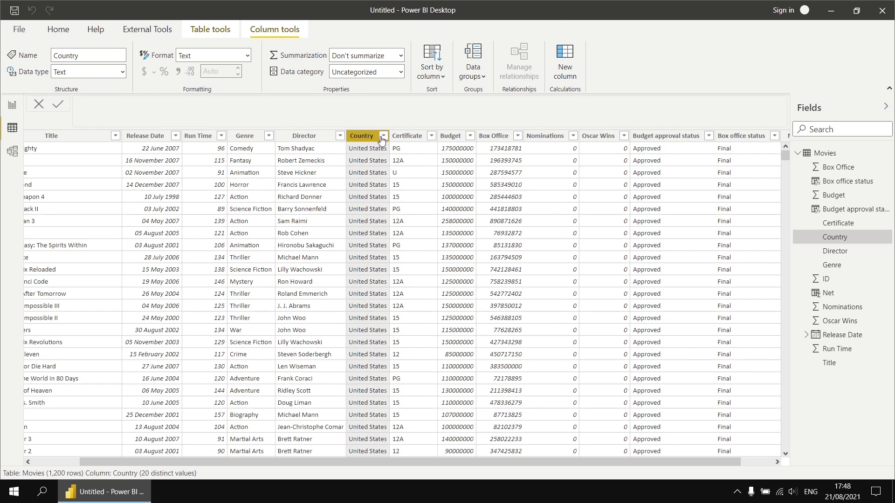
{"action": "left_click", "coordinate": [418, 10]}
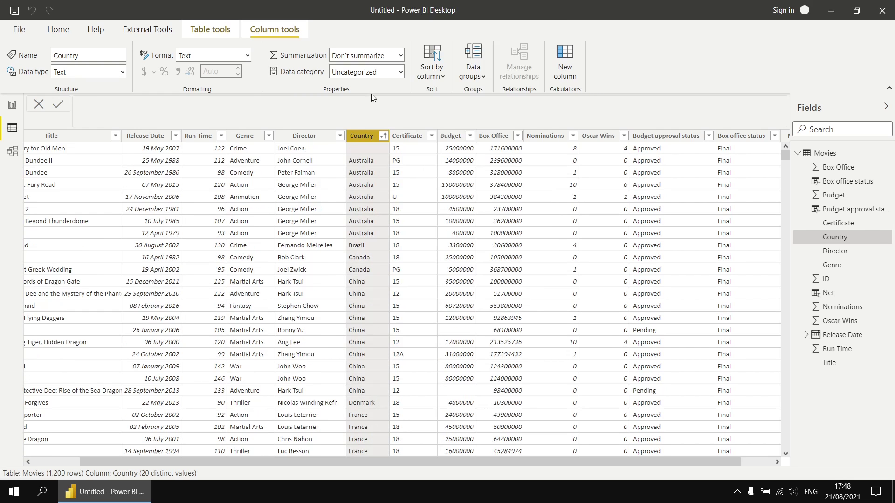
{"action": "left_click_drag", "start_coordinate": [158, 460], "coordinate": [111, 460]}
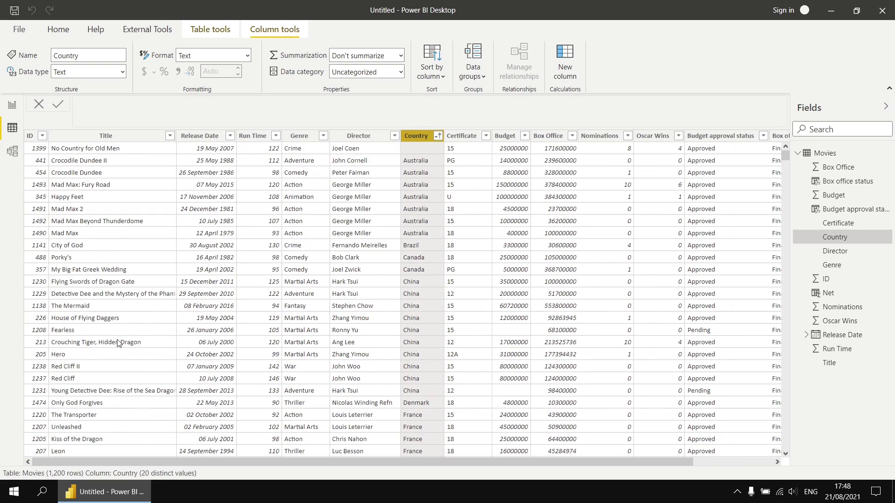
Step: Filter the Country column to only (Blank) to inspect the matching movies, and restore all countries
{"action": "left_click", "coordinate": [437, 136]}
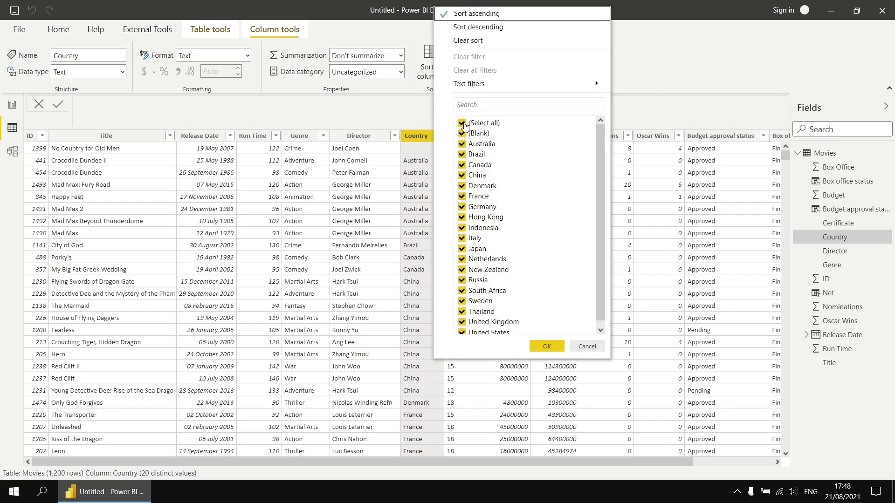
{"action": "left_click", "coordinate": [463, 124]}
{"action": "left_click", "coordinate": [462, 133]}
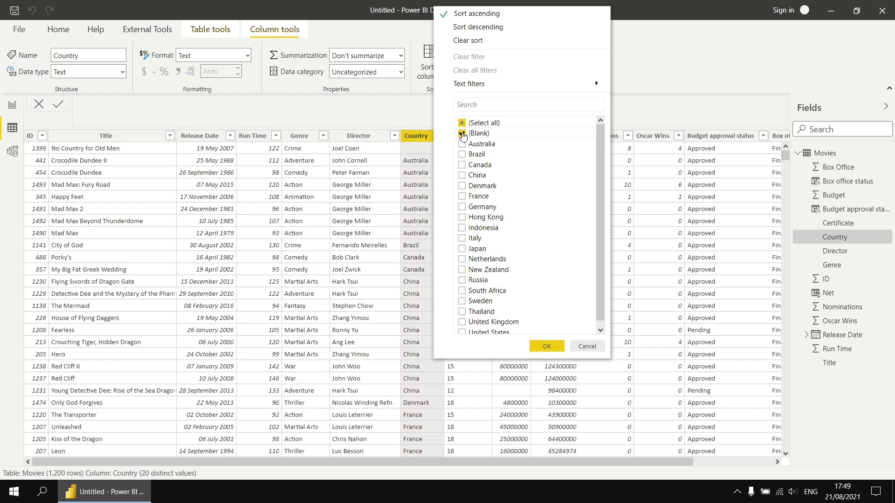
{"action": "left_click", "coordinate": [546, 347]}
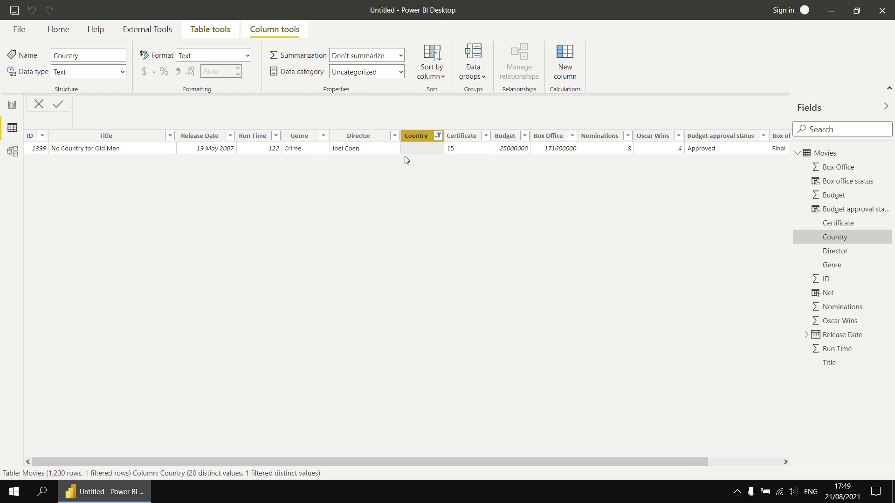
{"action": "left_click", "coordinate": [438, 135]}
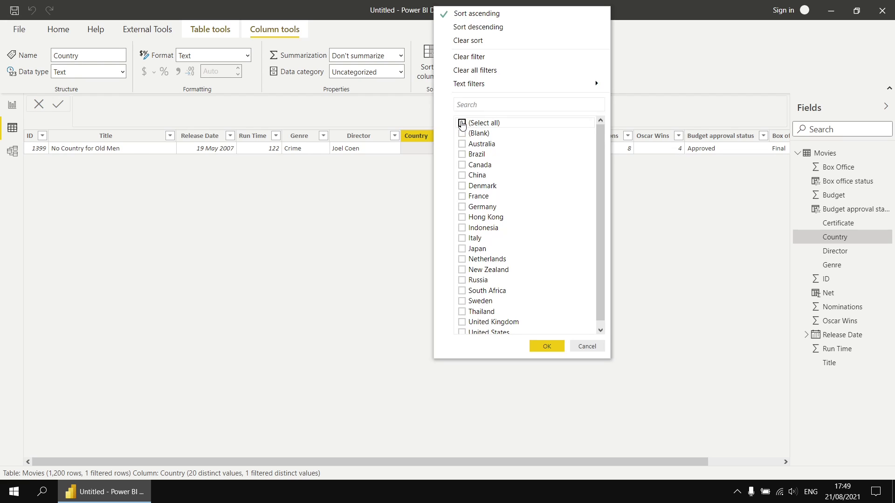
{"action": "left_click", "coordinate": [461, 123]}
{"action": "left_click", "coordinate": [545, 345]}
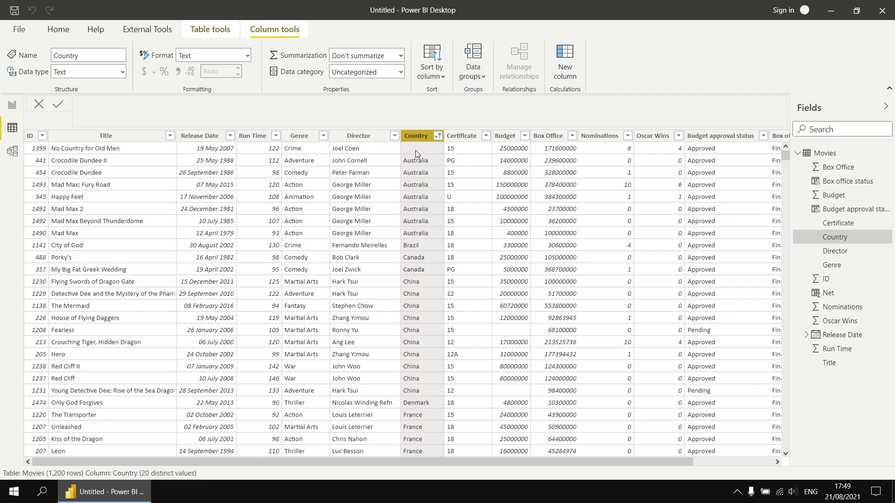
Step: Create a calculated column called Made in, starting an IF function whose logical test is Movies[Country] = ""
{"action": "left_click", "coordinate": [566, 60]}
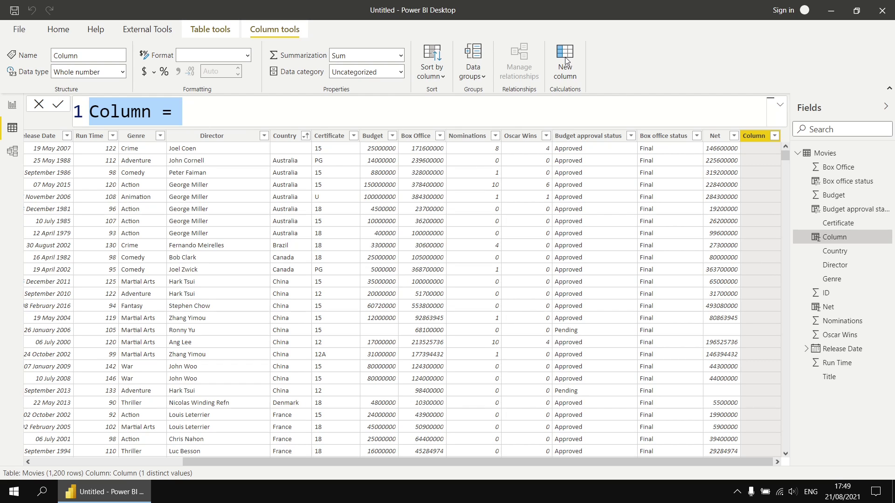
{"action": "type", "text": "Made "}
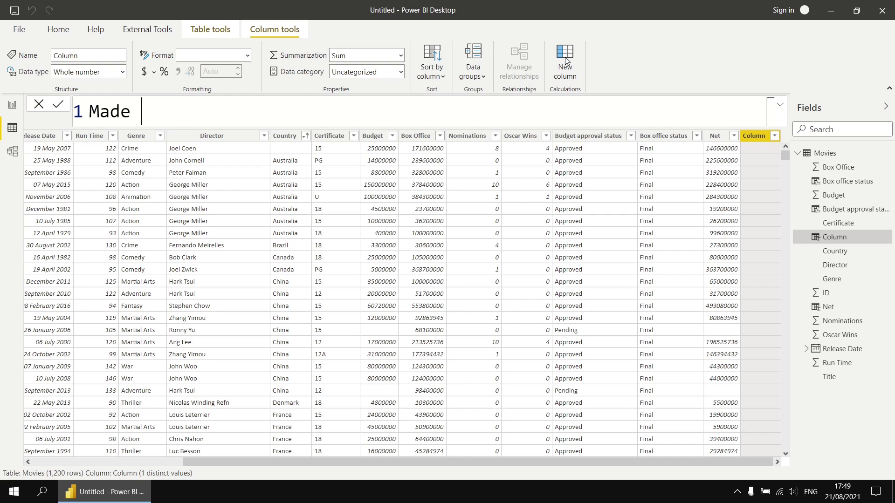
{"action": "type", "text": "in = if("}
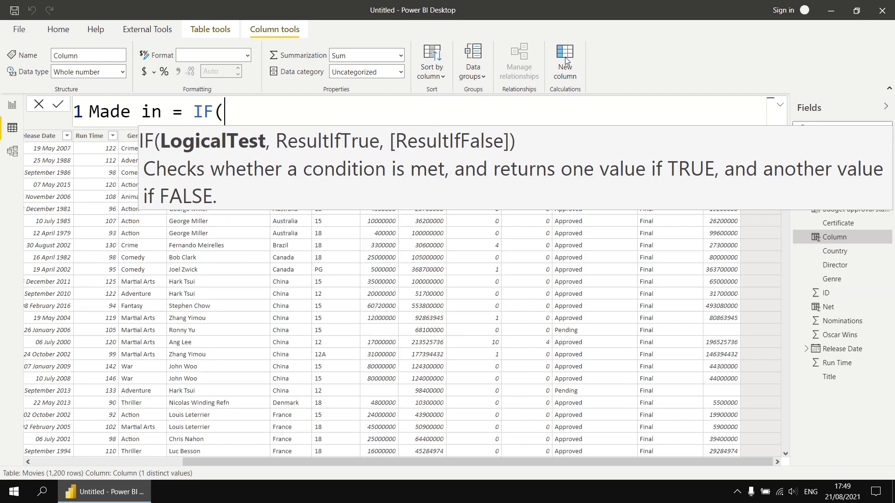
{"action": "key", "text": "shift+Return"}
{"action": "type", "text": "countr"}
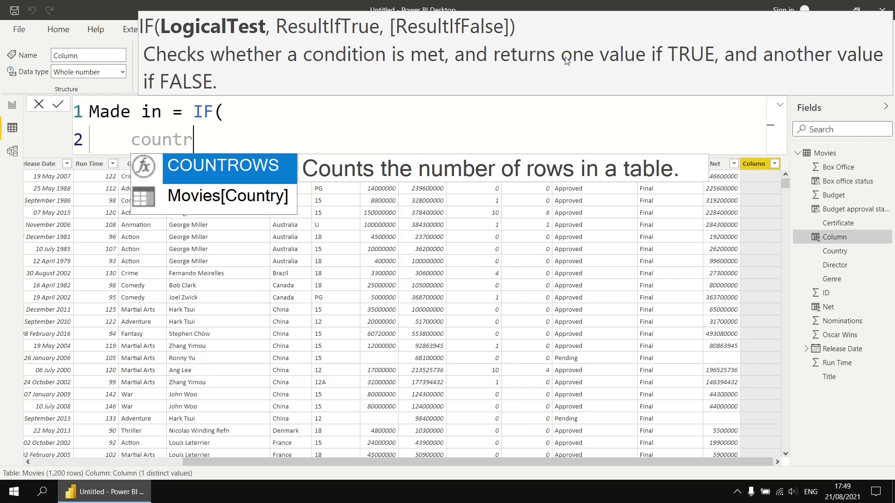
{"action": "key", "text": "Down"}
{"action": "key", "text": "Tab"}
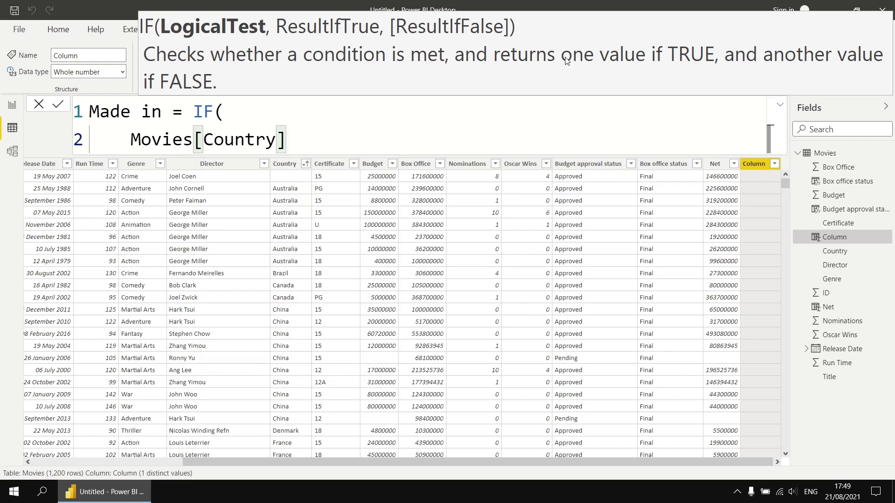
{"action": "type", "text": "= \"\","}
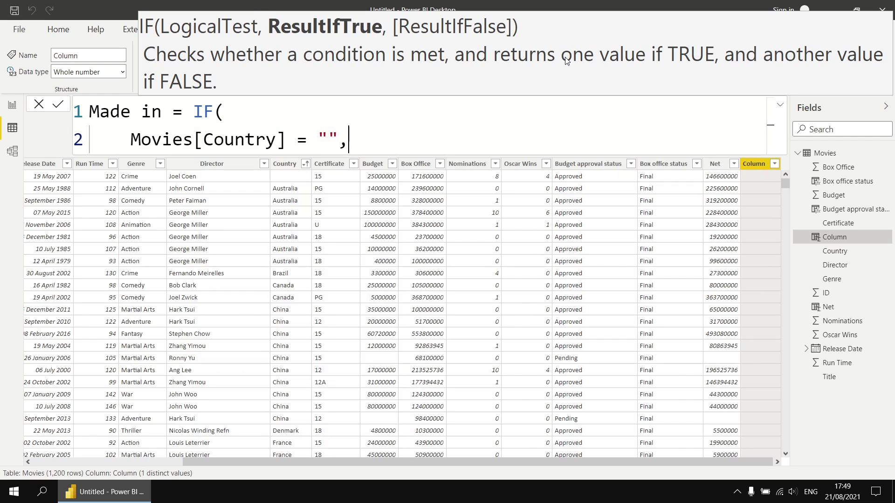
{"action": "key", "text": "shift+Return"}
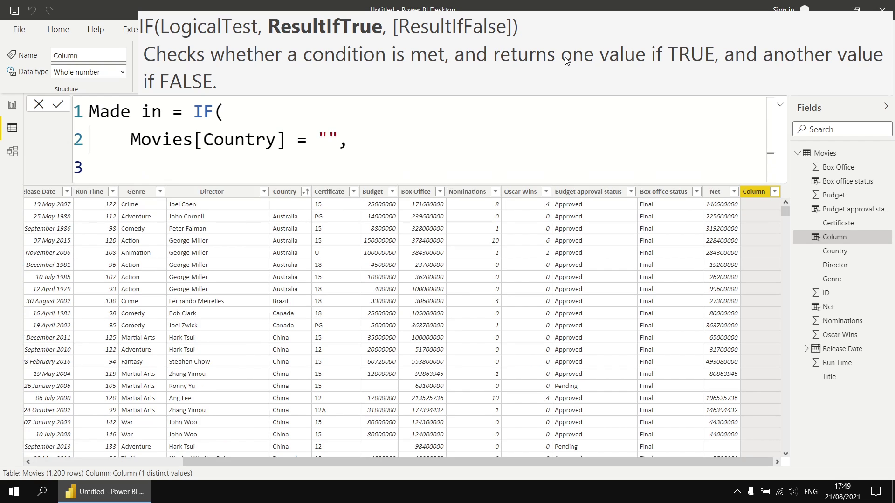
Step: Complete the IF with "Unknown" as the true result and Movies[Country] as the false result, and apply the formula
{"action": "type", "text": "\"Unknown\","}
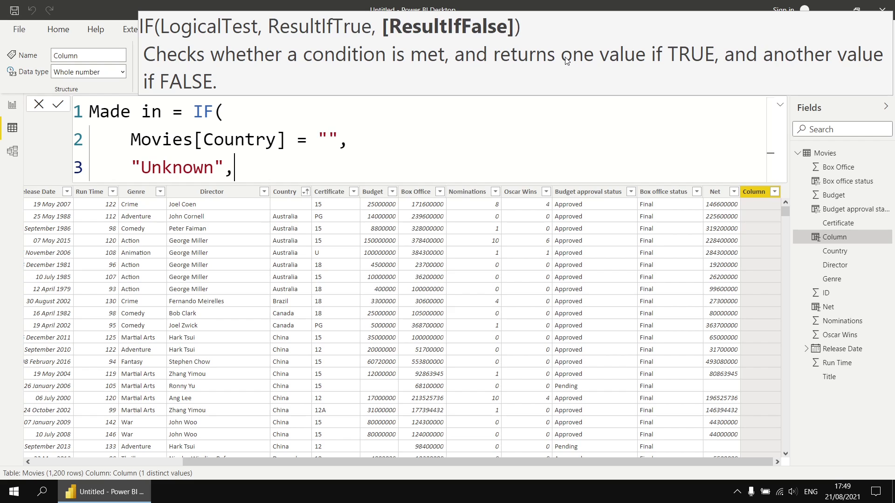
{"action": "key", "text": "shift+Return"}
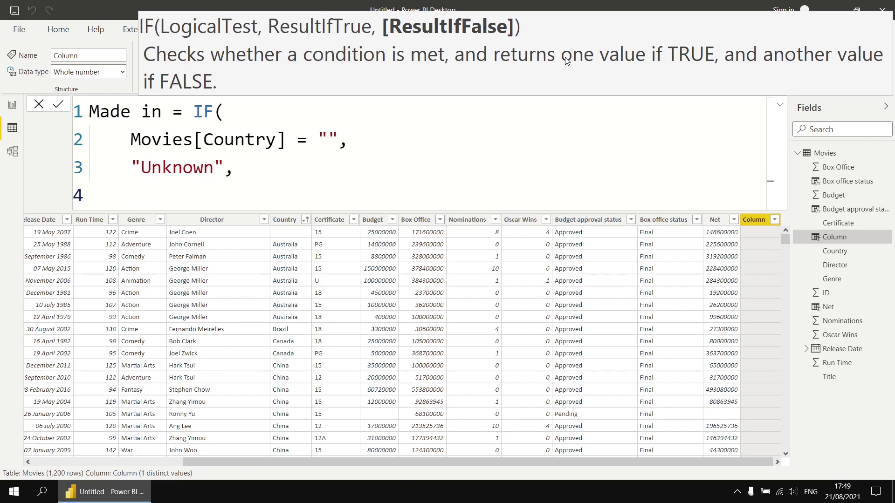
{"action": "type", "text": "country"}
{"action": "key", "text": "Tab"}
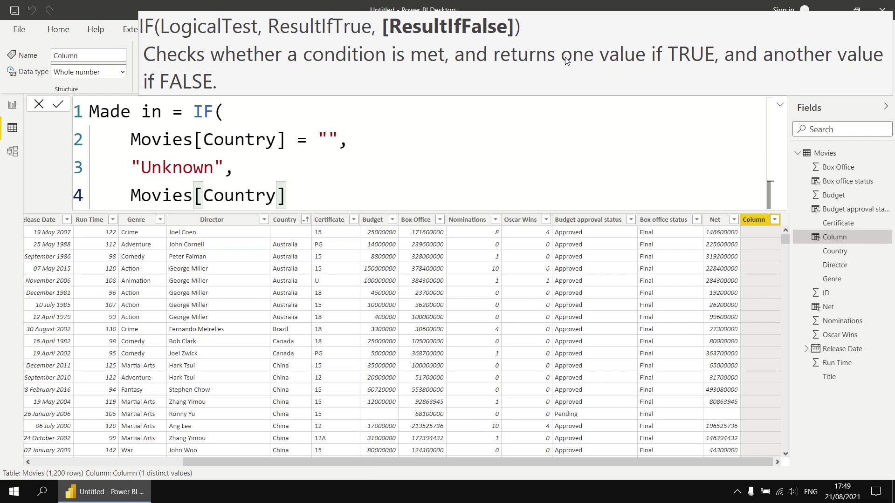
{"action": "key", "text": "shift+Return"}
{"action": "type", "text": ")"}
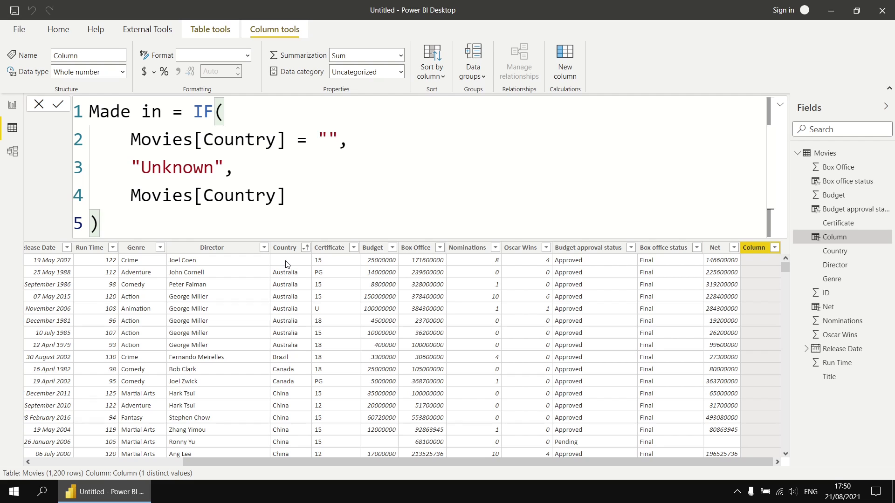
{"action": "key", "text": "Return"}
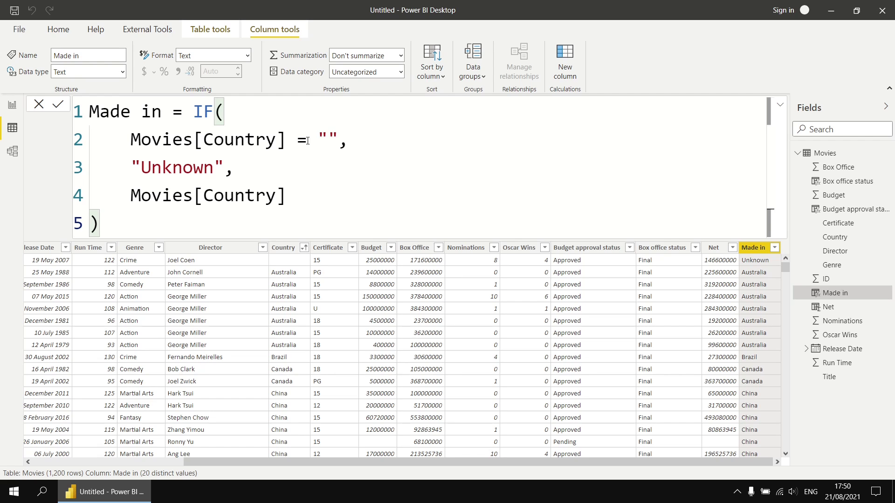
Step: Change the comparison in the Made in formula to the strict equality operator == and apply it
{"action": "left_click", "coordinate": [308, 140]}
{"action": "type", "text": "="}
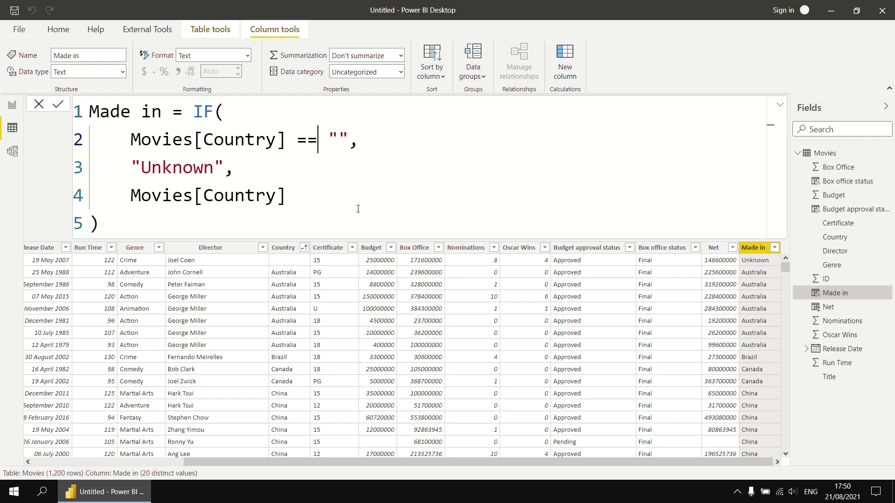
{"action": "key", "text": "Return"}
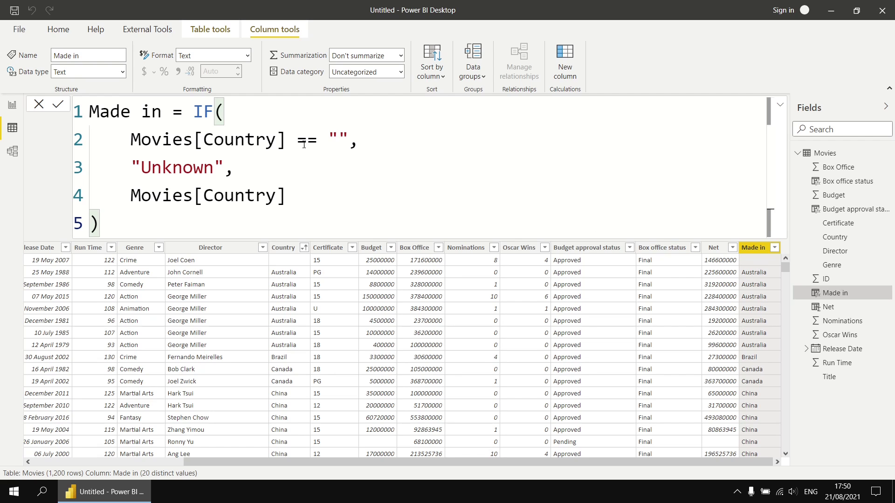
Step: Replace the equality test in the Made in formula with ISBLANK(Movies[Country]) and apply the formula
{"action": "left_click_drag", "start_coordinate": [349, 137], "coordinate": [289, 137]}
{"action": "type", "text": ")"}
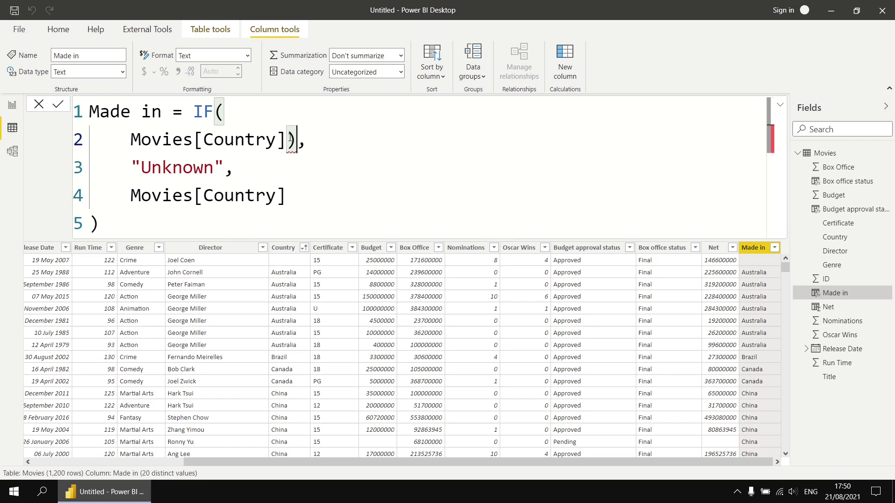
{"action": "left_click", "coordinate": [131, 139]}
{"action": "type", "text": "Isb"}
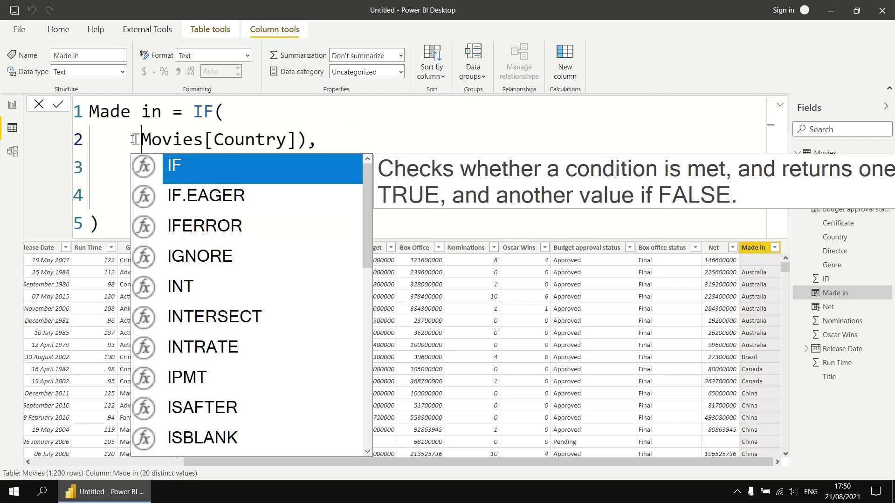
{"action": "key", "text": "Tab"}
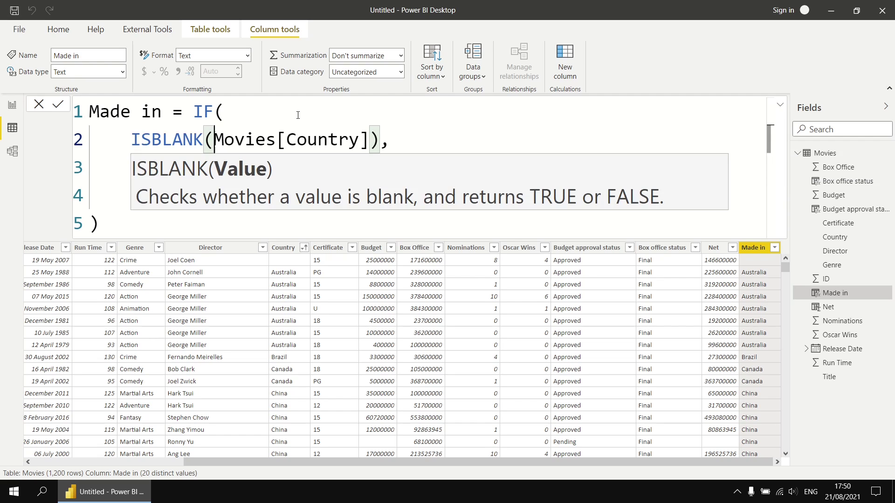
{"action": "left_click", "coordinate": [273, 112]}
{"action": "left_click", "coordinate": [217, 226]}
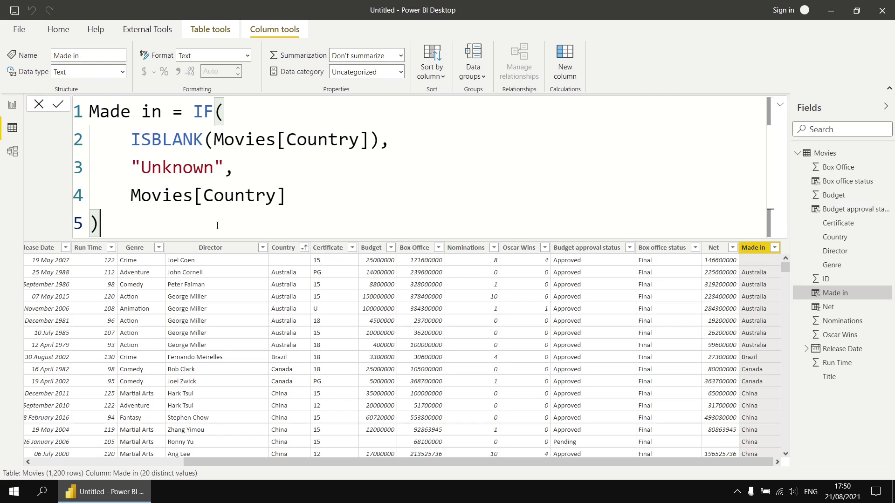
{"action": "left_click", "coordinate": [58, 104]}
Step: Replace the entire Made in expression with Movies[Title] & " was made in " & Movies[Country], starting on a new line, and apply it
{"action": "left_click_drag", "start_coordinate": [147, 232], "coordinate": [199, 121]}
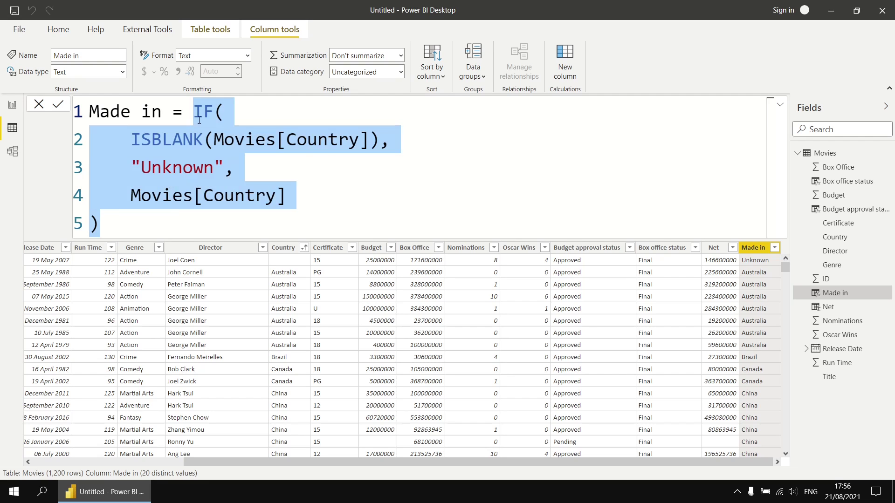
{"action": "key", "text": "BackSpace"}
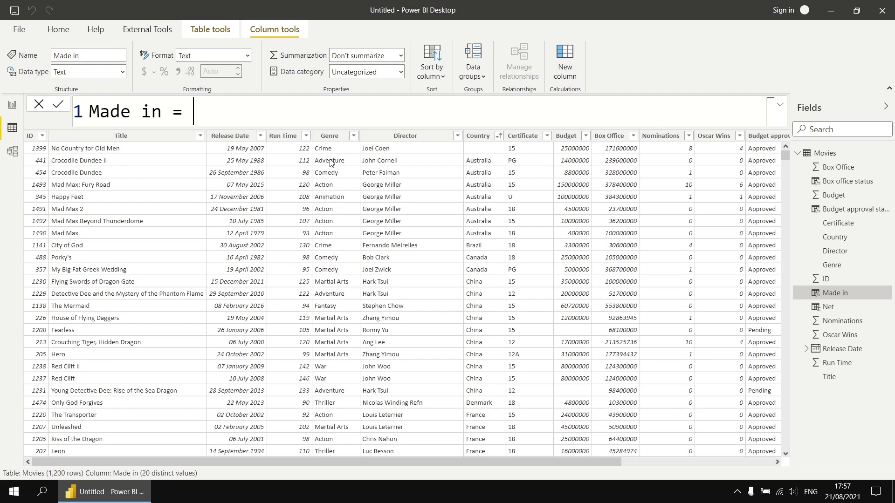
{"action": "key", "text": "shift+Return"}
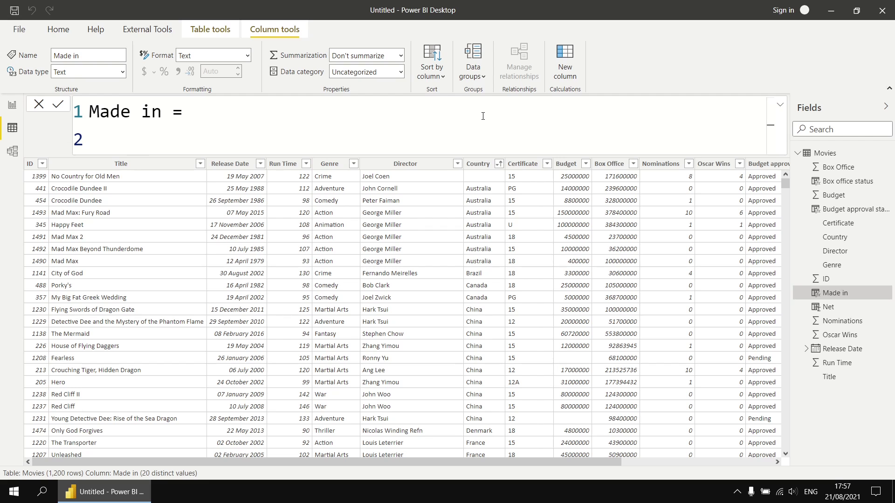
{"action": "type", "text": "title"}
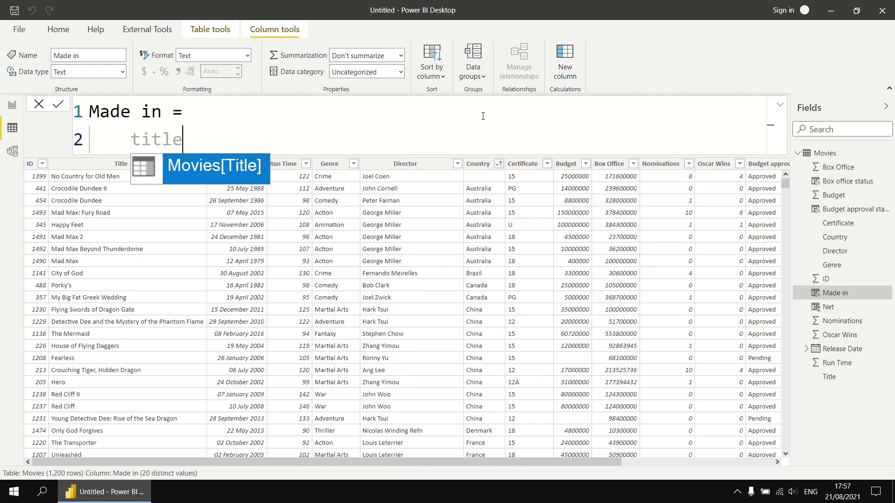
{"action": "key", "text": "Tab"}
{"action": "type", "text": "& "}
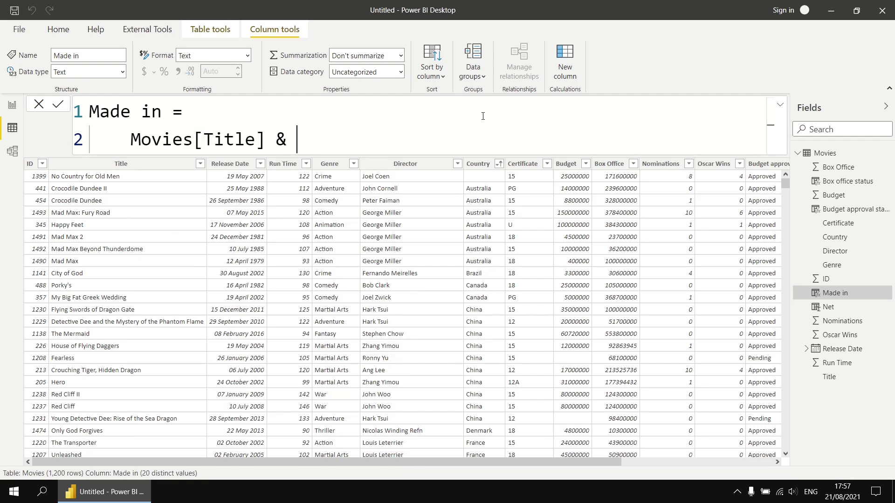
{"action": "type", "text": "\" was mad"}
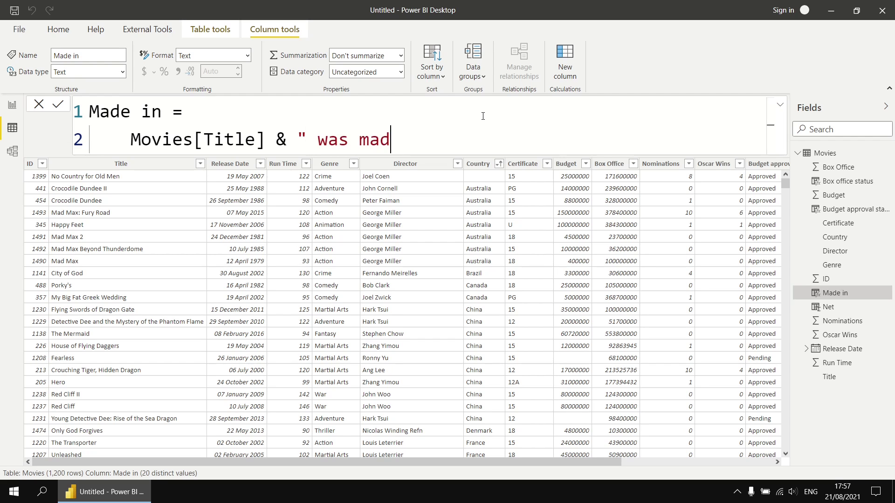
{"action": "type", "text": "e in \" & country"}
{"action": "key", "text": "Tab"}
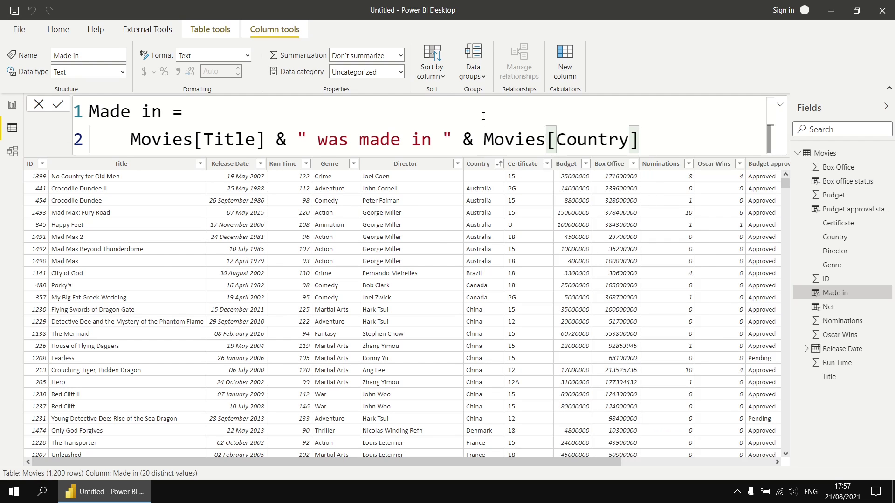
{"action": "key", "text": "Return"}
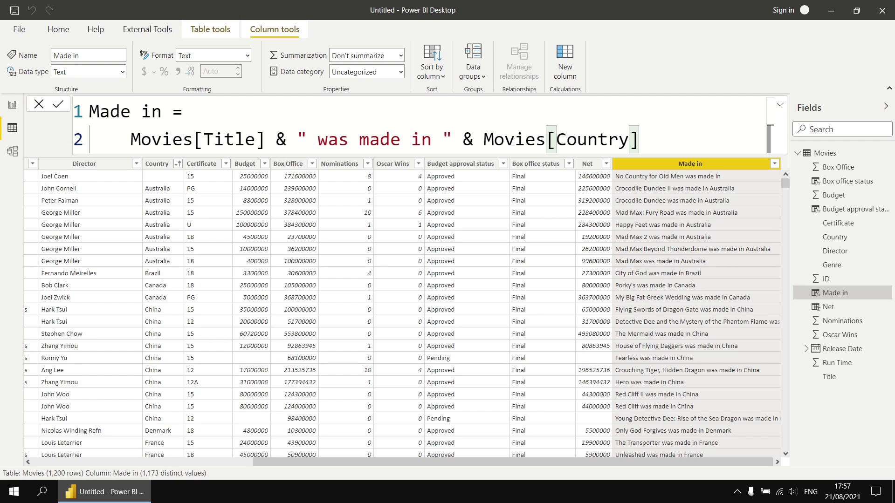
Step: Move the country reference to its own line, change it to IF(ISBLANK(Movies[Country]), "Unknown"), and apply the formula
{"action": "left_click", "coordinate": [480, 138]}
{"action": "key", "text": "shift+Return"}
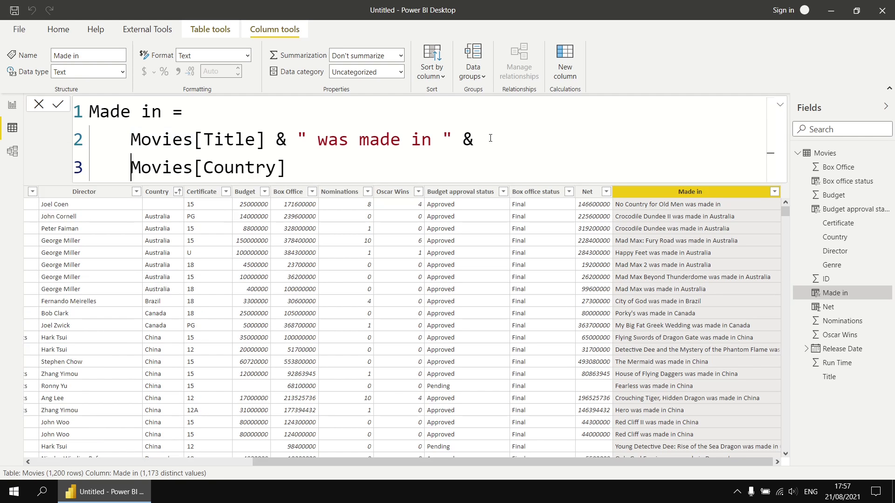
{"action": "type", "text": "IF("}
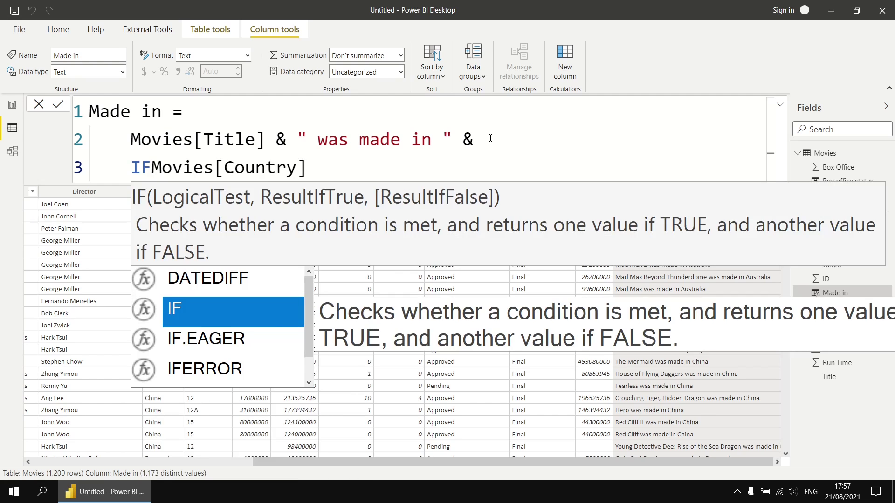
{"action": "type", "text": "isb"}
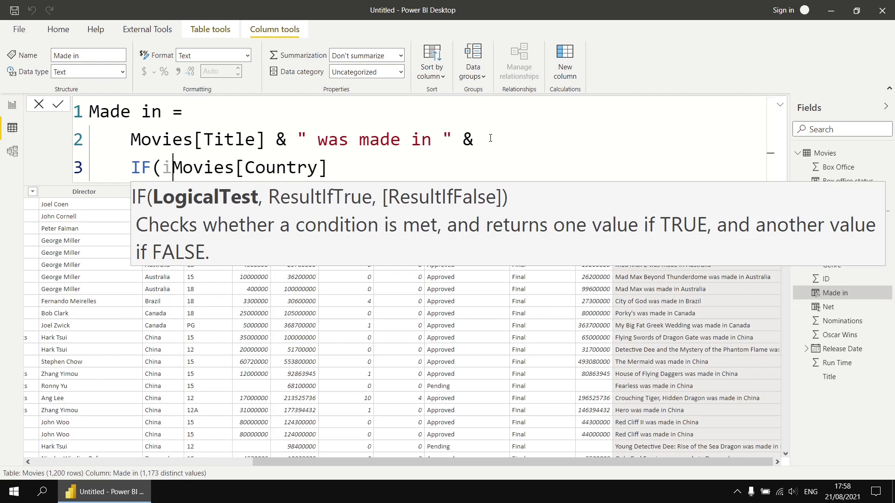
{"action": "key", "text": "Tab"}
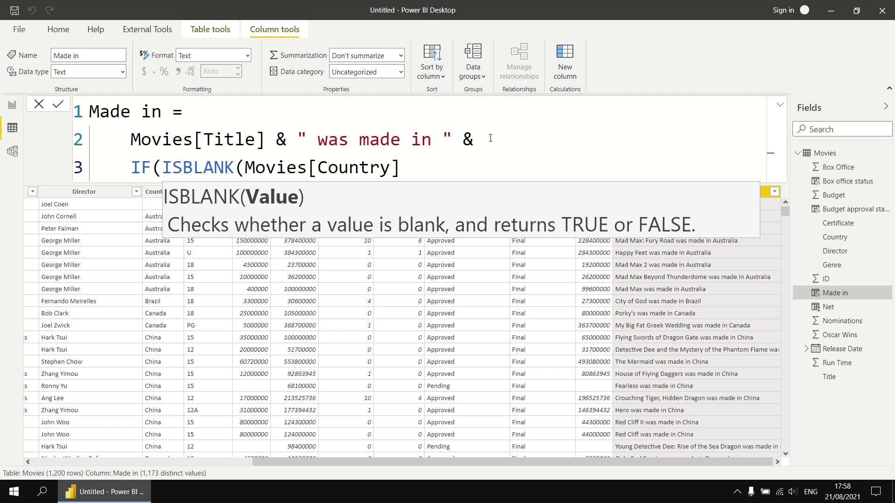
{"action": "key", "text": "ctrl+Right"}
{"action": "key", "text": "ctrl+Right"}
{"action": "key", "text": "Right"}
{"action": "type", "text": "),"}
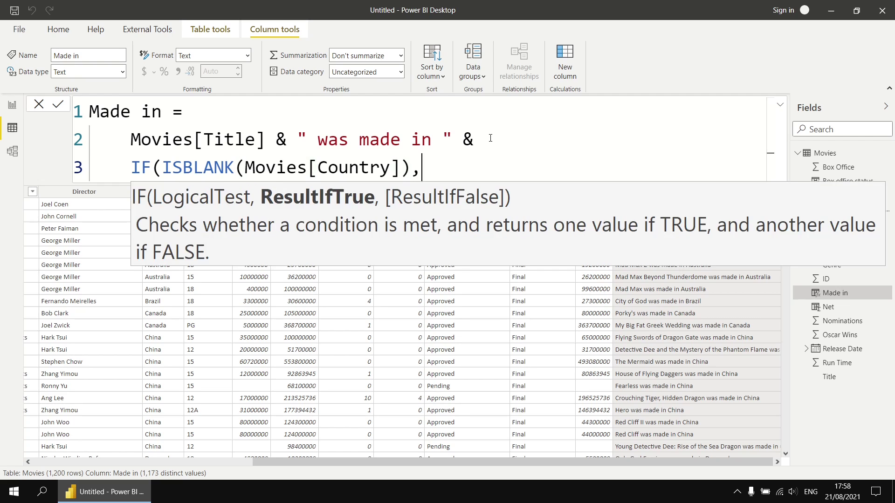
{"action": "type", "text": " \"Unknown\""}
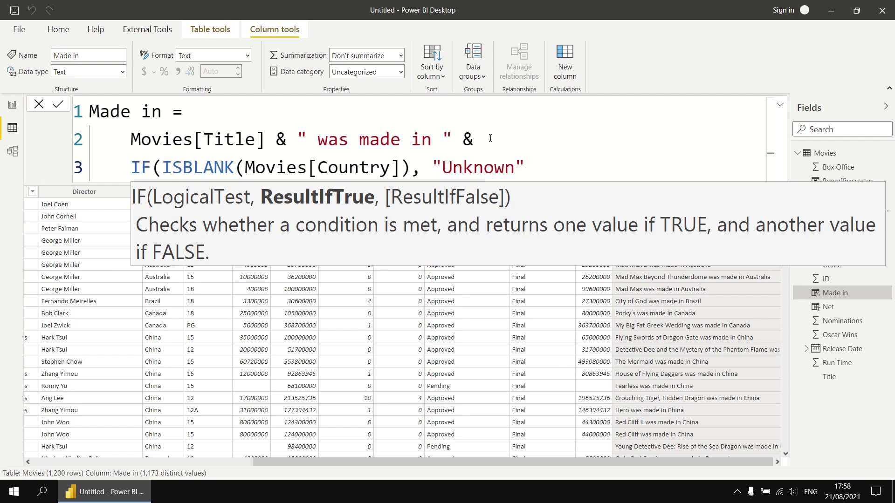
{"action": "type", "text": ")"}
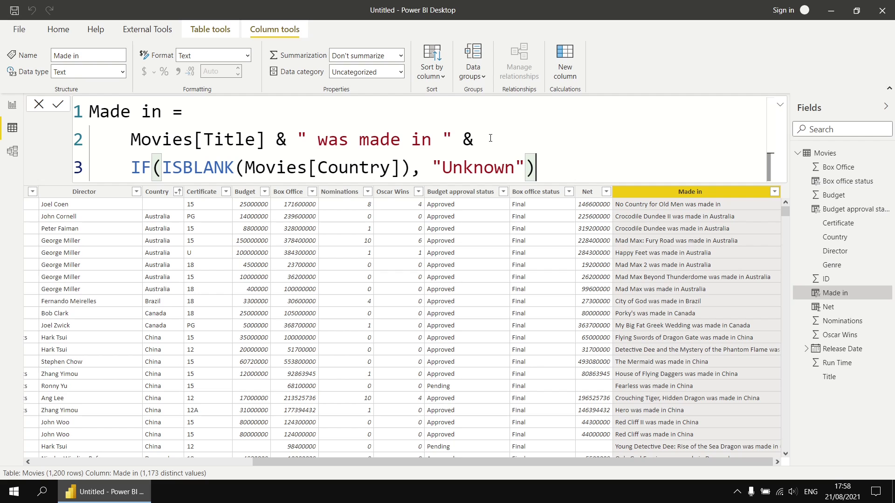
{"action": "left_click", "coordinate": [58, 104]}
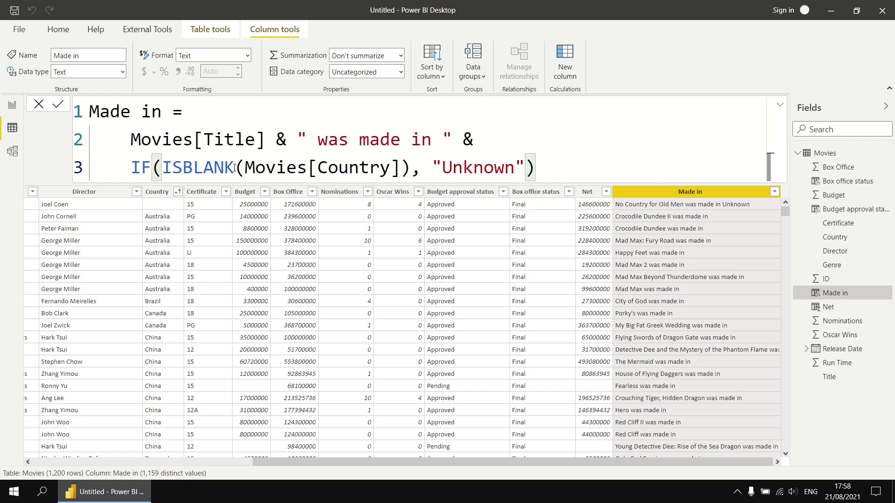
Step: Replace the IF and ISBLANK combination with COALESCE(Movies[Country], "Unknown") and apply the Made in formula
{"action": "left_click_drag", "start_coordinate": [233, 168], "coordinate": [132, 164]}
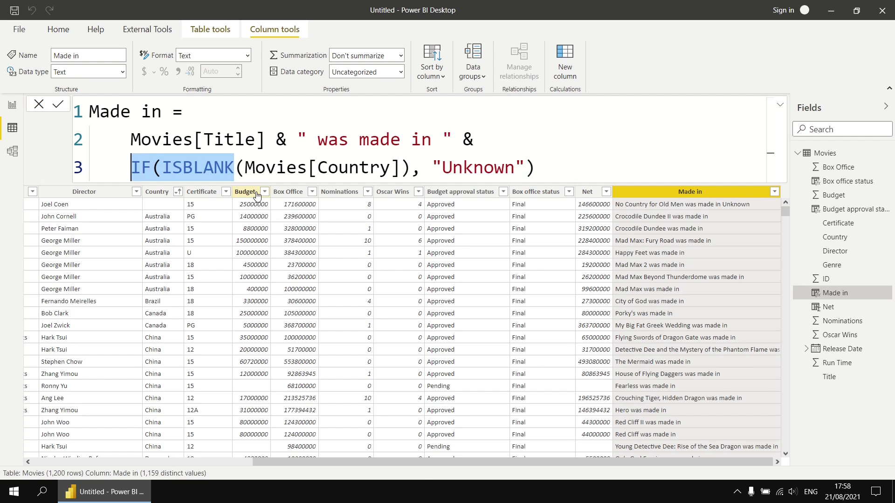
{"action": "type", "text": "coal"}
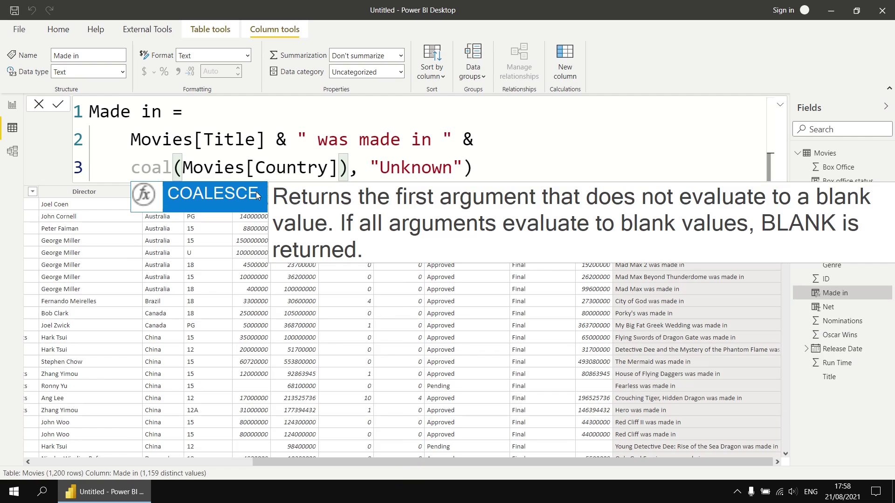
{"action": "key", "text": "Tab"}
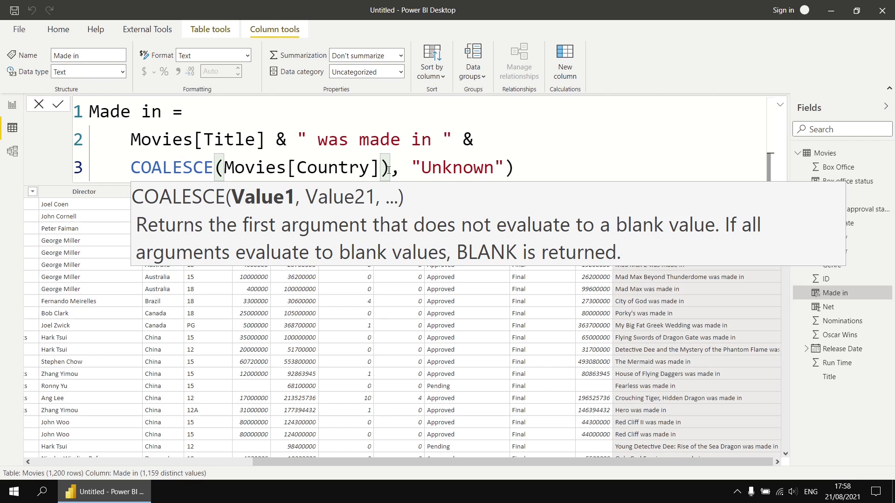
{"action": "left_click", "coordinate": [390, 171]}
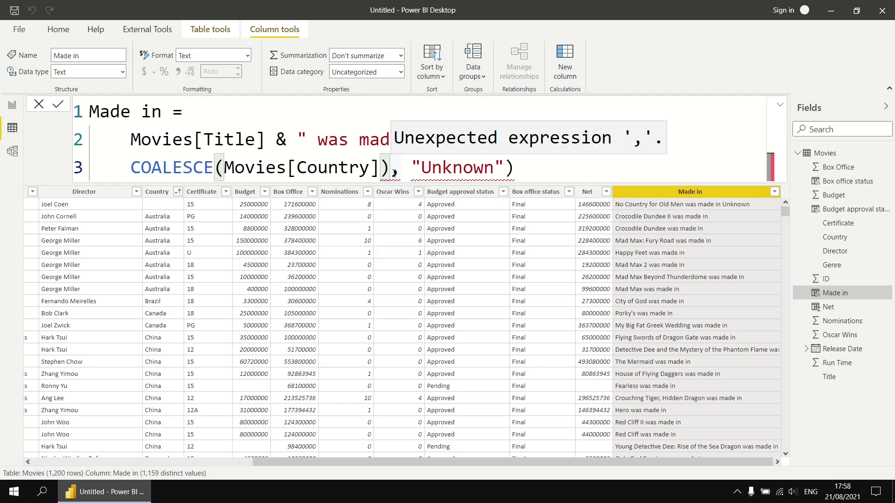
{"action": "key", "text": "BackSpace"}
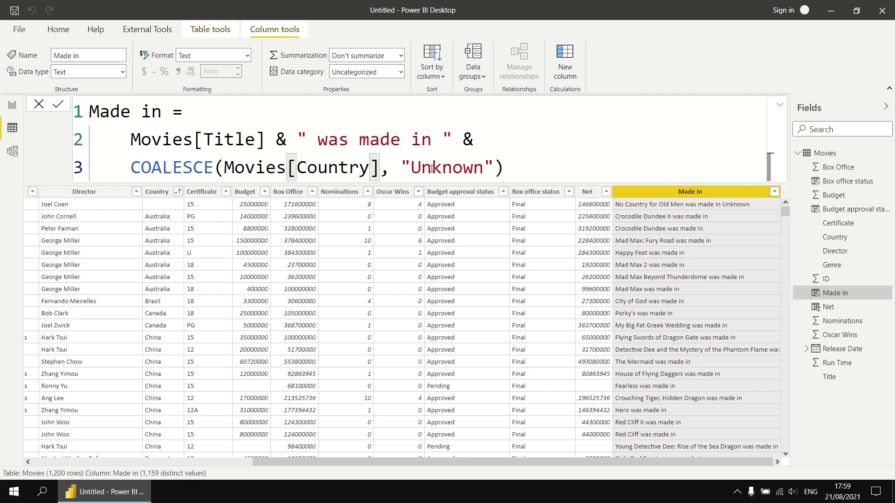
{"action": "left_click", "coordinate": [58, 104]}
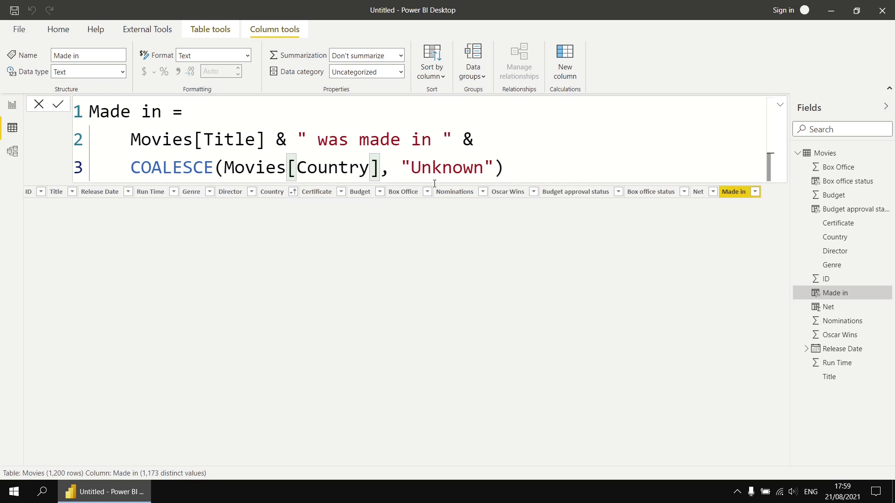